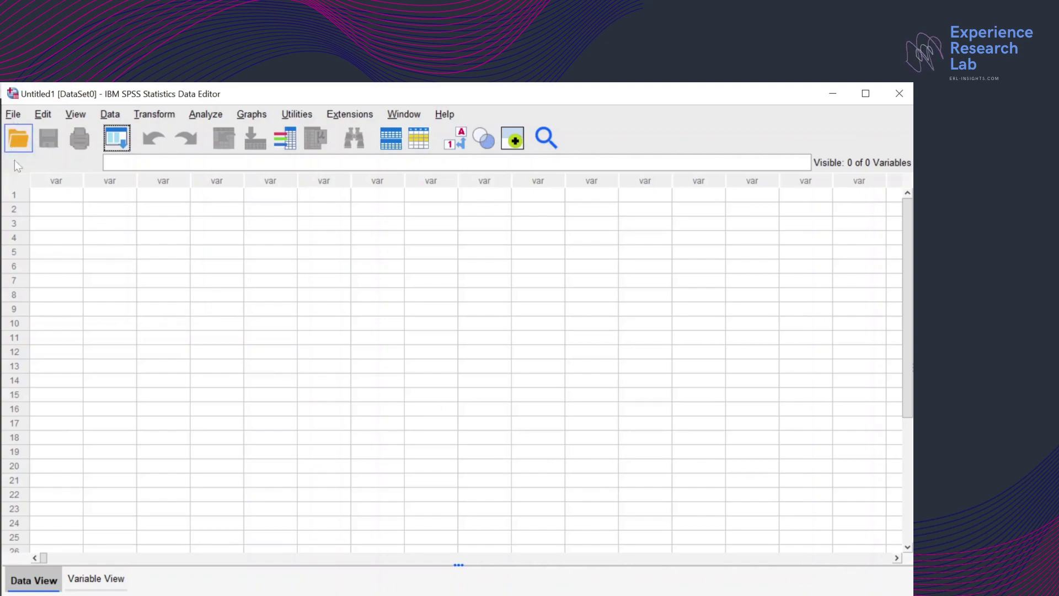
Open profit.sav from the Desktop as a data file
left_click(12, 115)
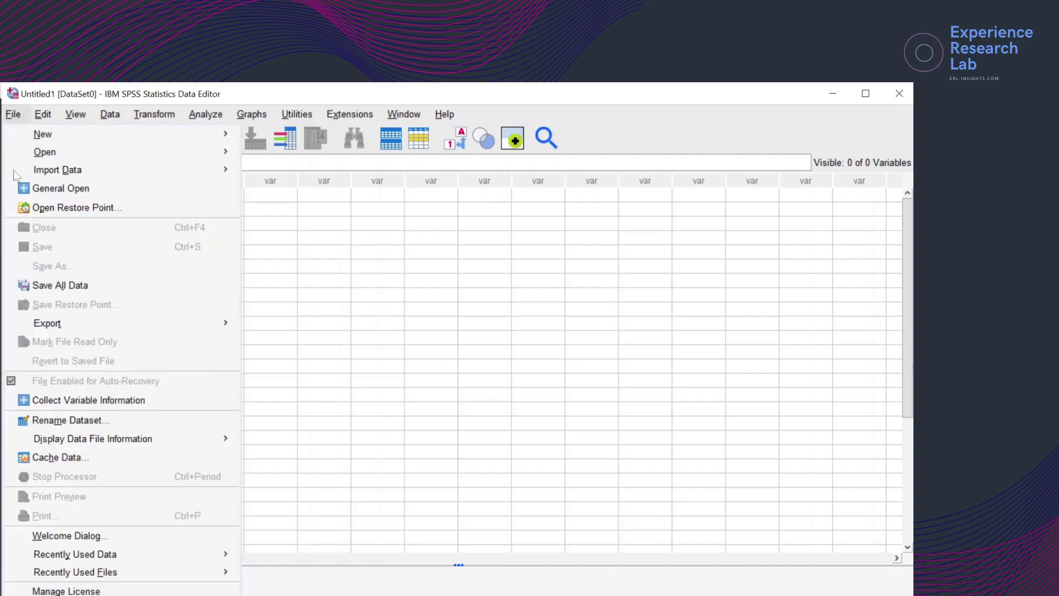
mouse_move(29, 158)
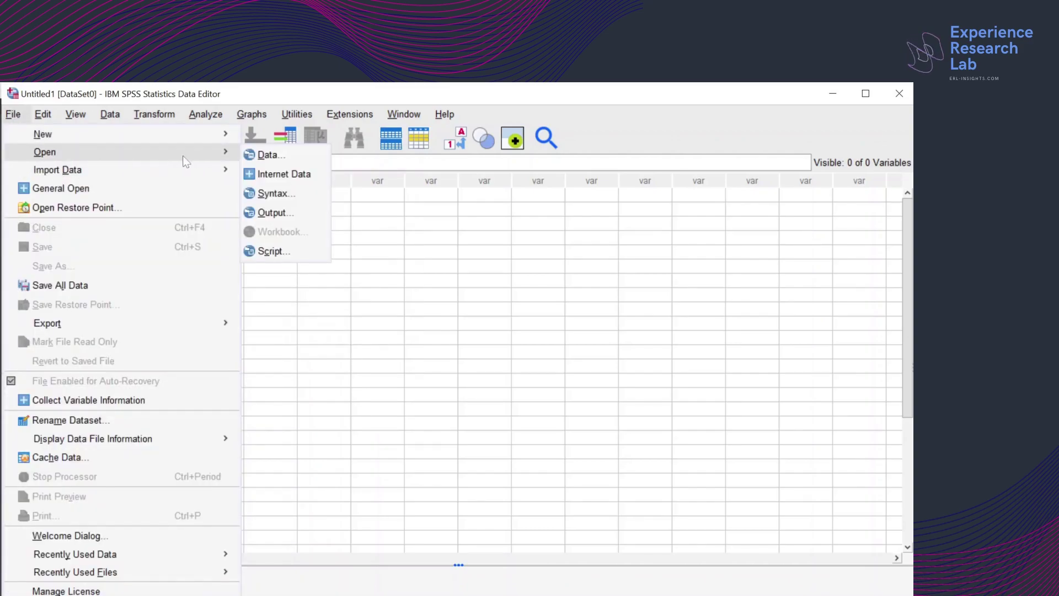
left_click(264, 155)
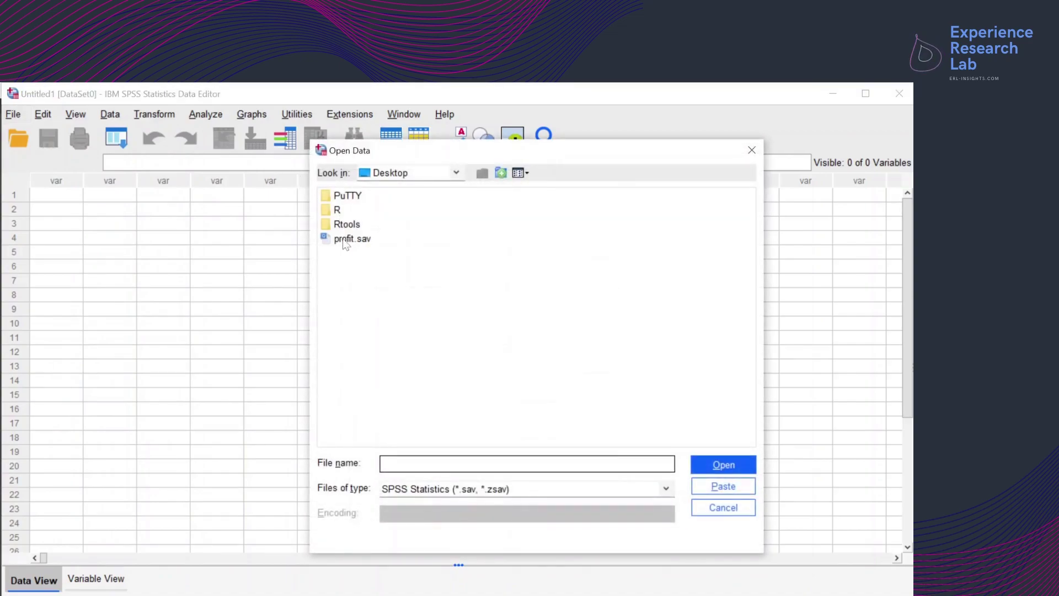
left_click(346, 240)
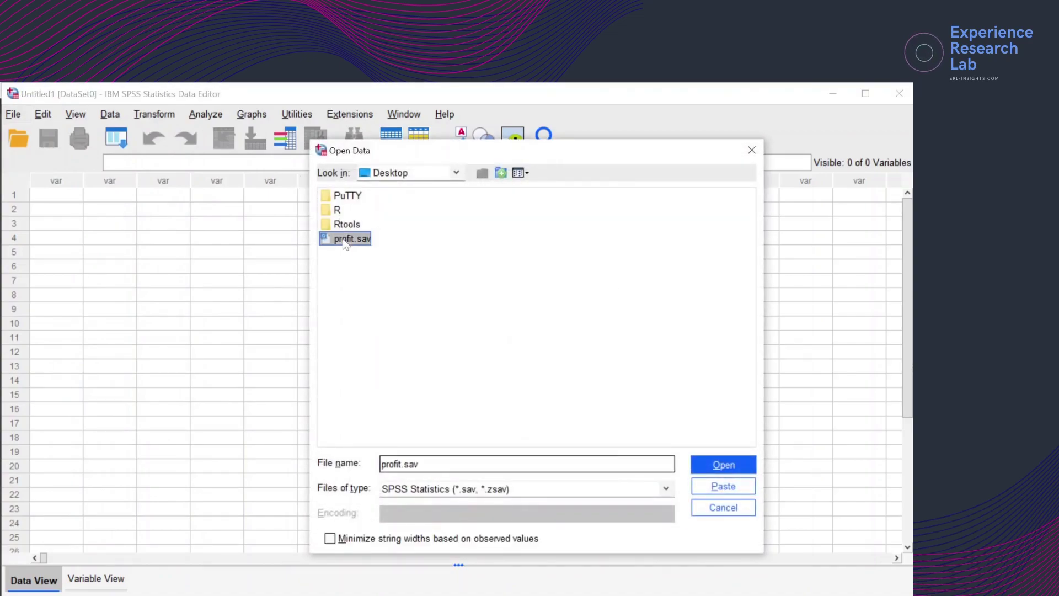
left_click(723, 465)
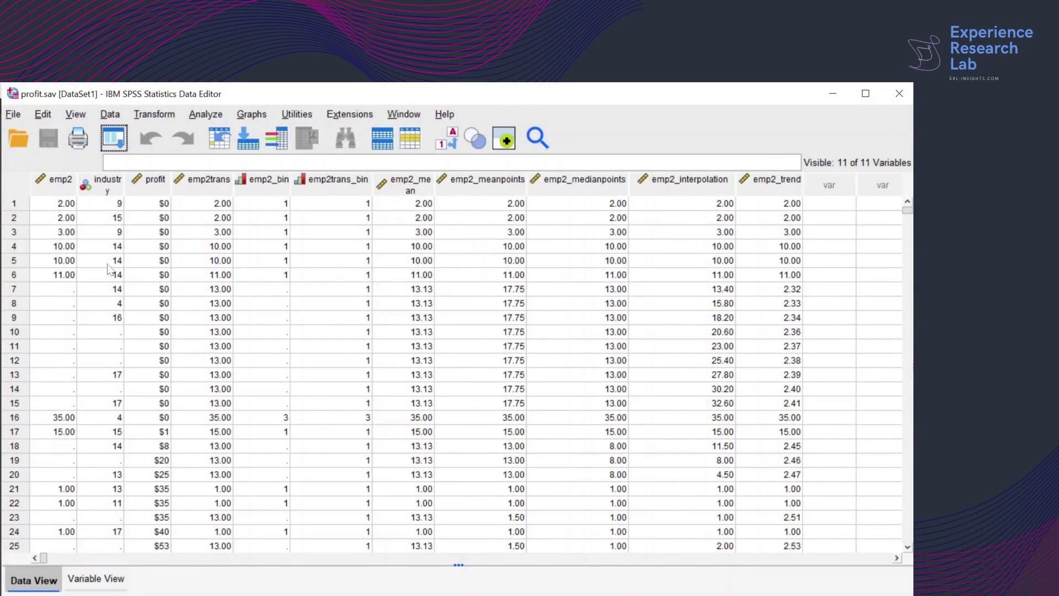
Jump to the last case (row 1822) and select rows 1798–1802, which lack emp2 values
left_click(108, 265)
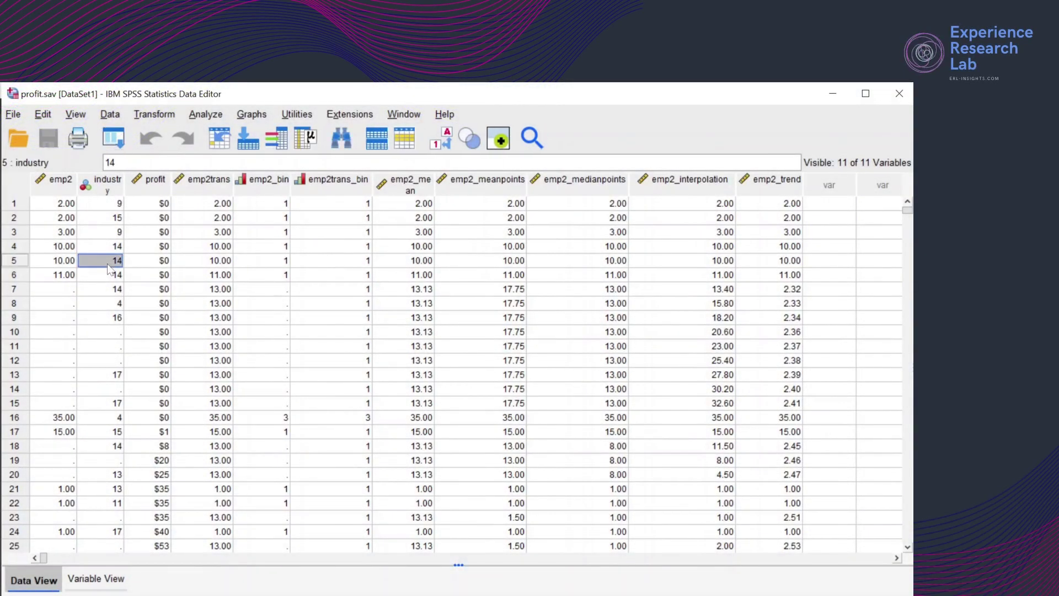
key("ctrl+End")
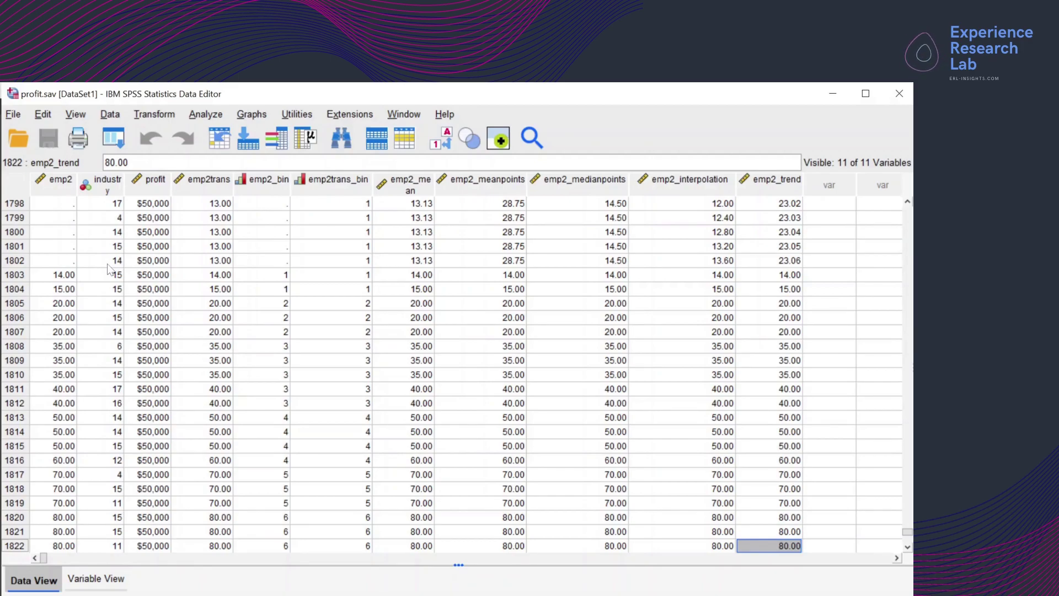
left_click(15, 204)
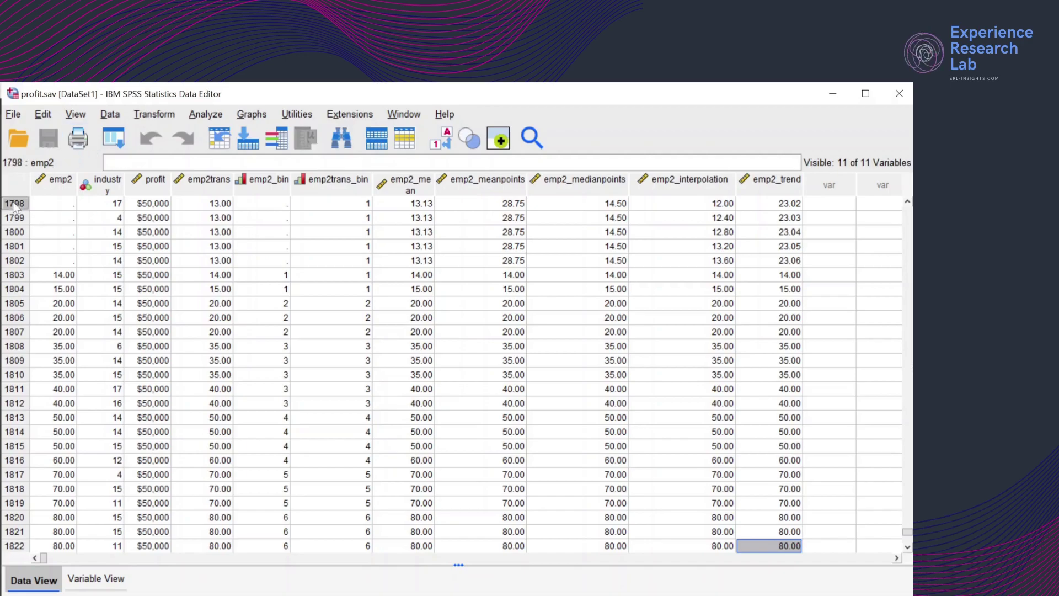
left_click(22, 261, "shift")
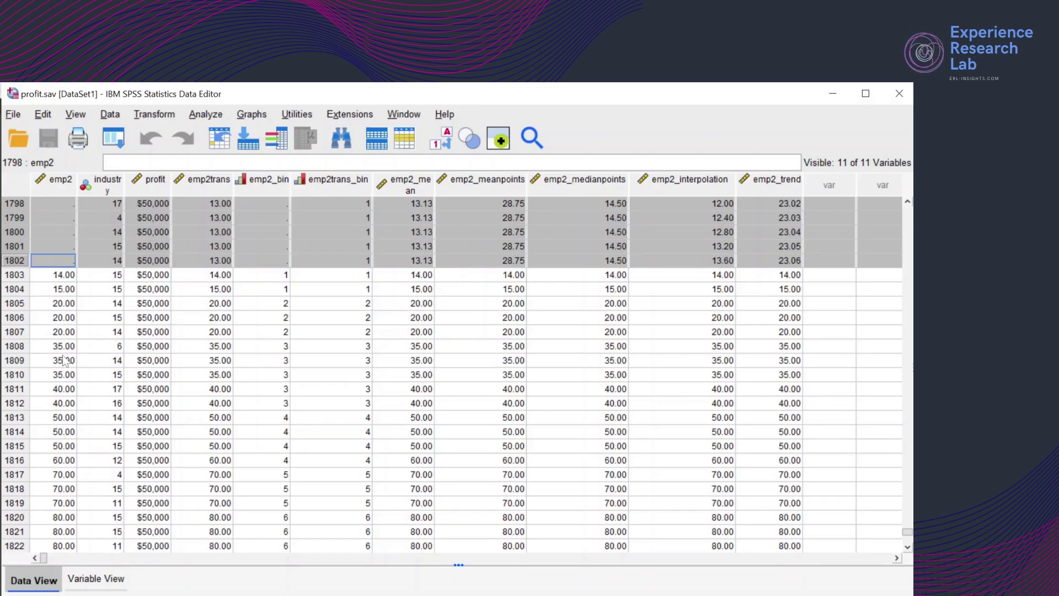
In Select Cases, choose an If condition and look up the MISSING function
left_click(111, 114)
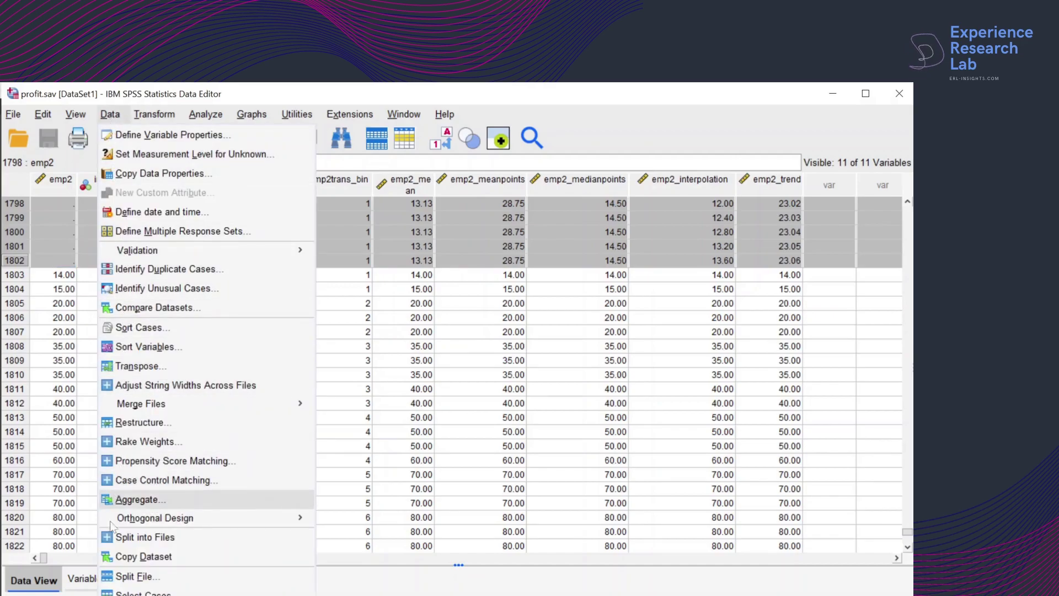
left_click(144, 593)
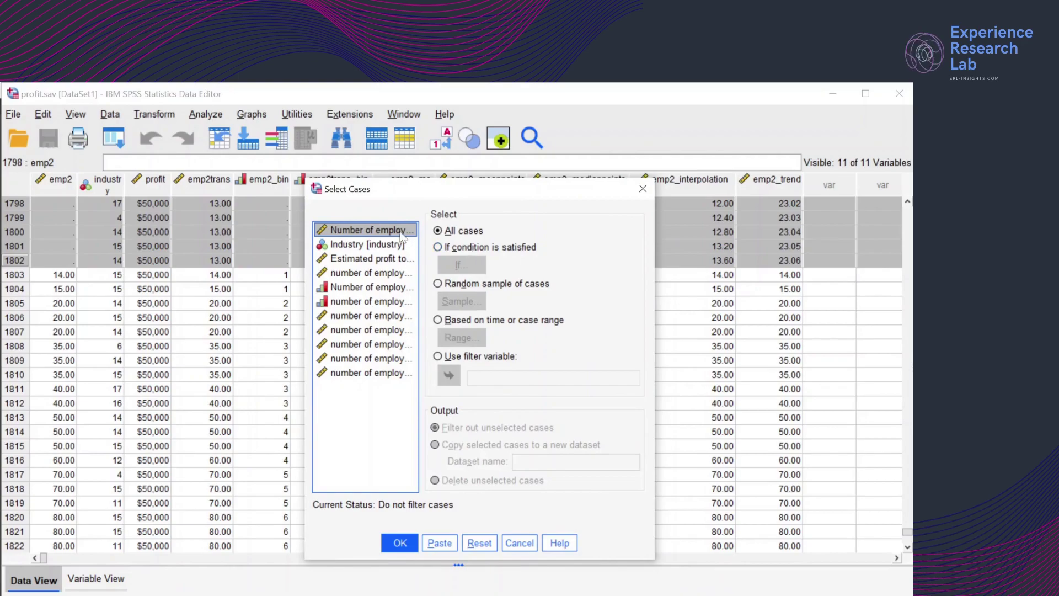
left_click(461, 251)
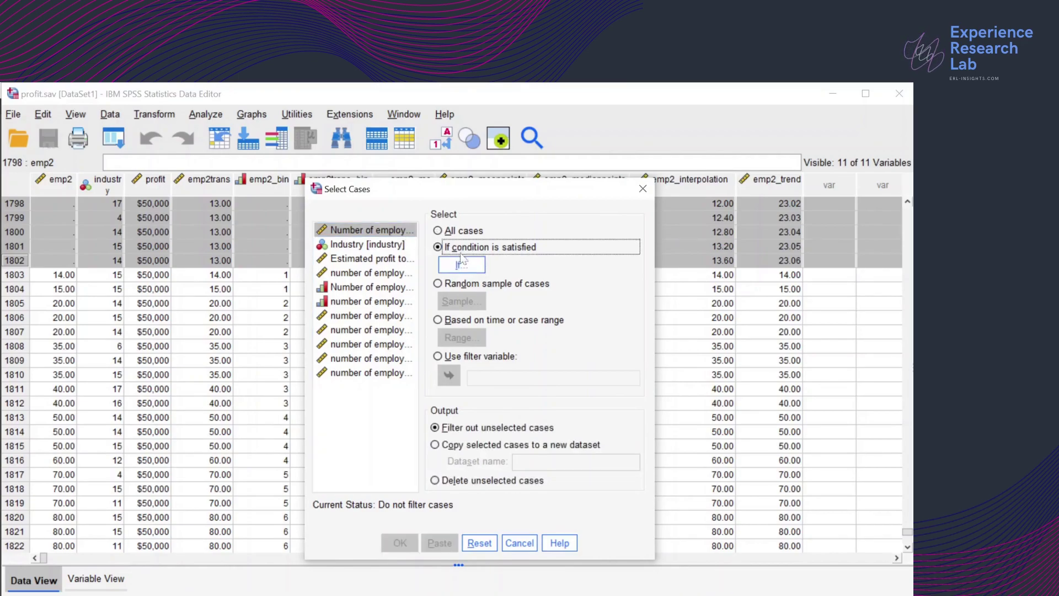
left_click(461, 265)
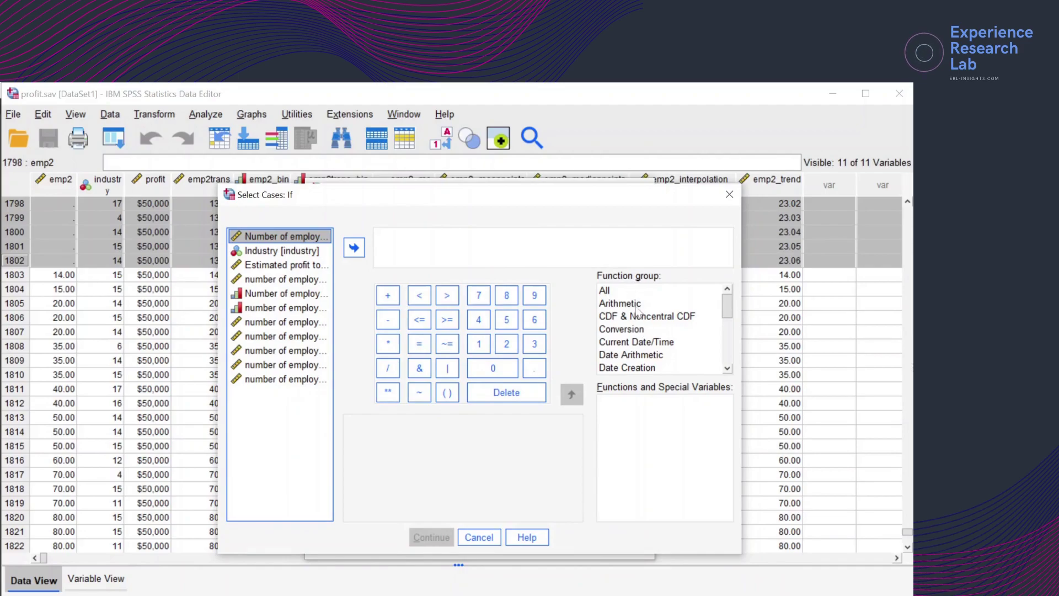
left_click_drag(725, 306, 724, 332)
left_click(655, 320)
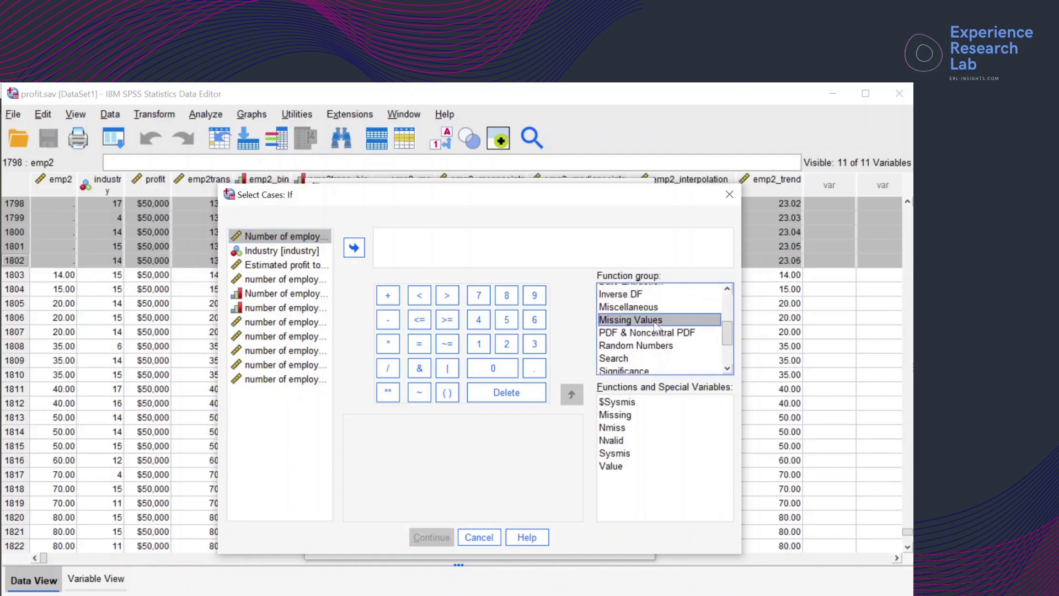
left_click(616, 415)
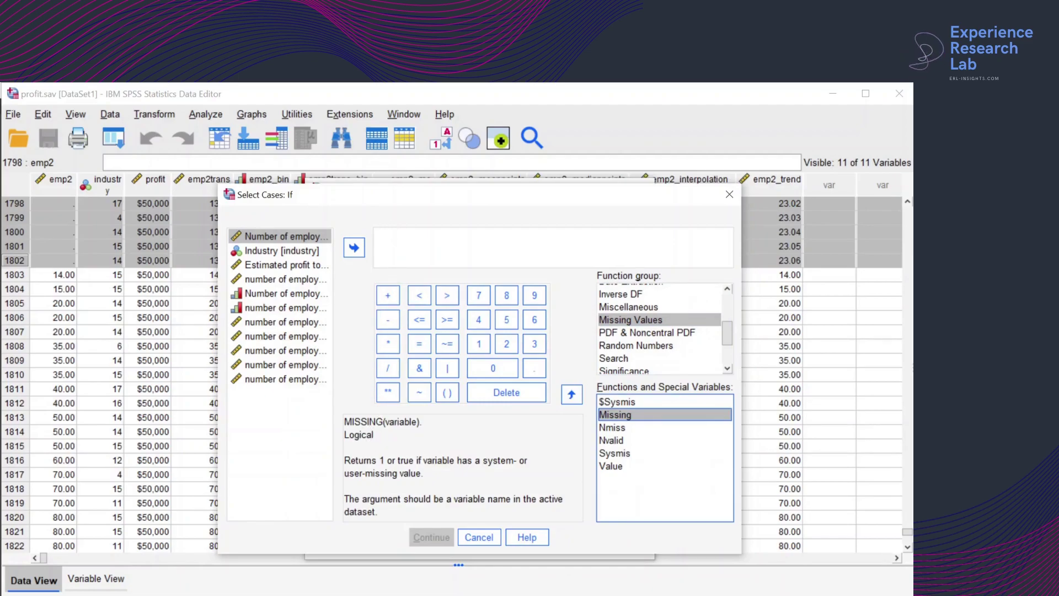
Enter the selection condition MISSING(emp2) and confirm it
left_click(386, 243)
type("MI")
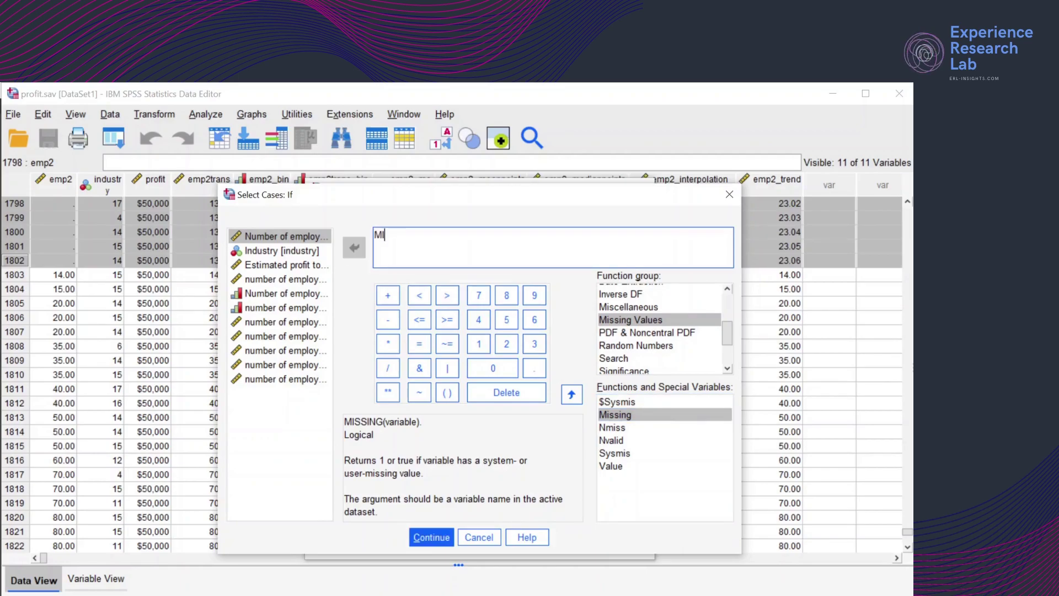
type("SSING(")
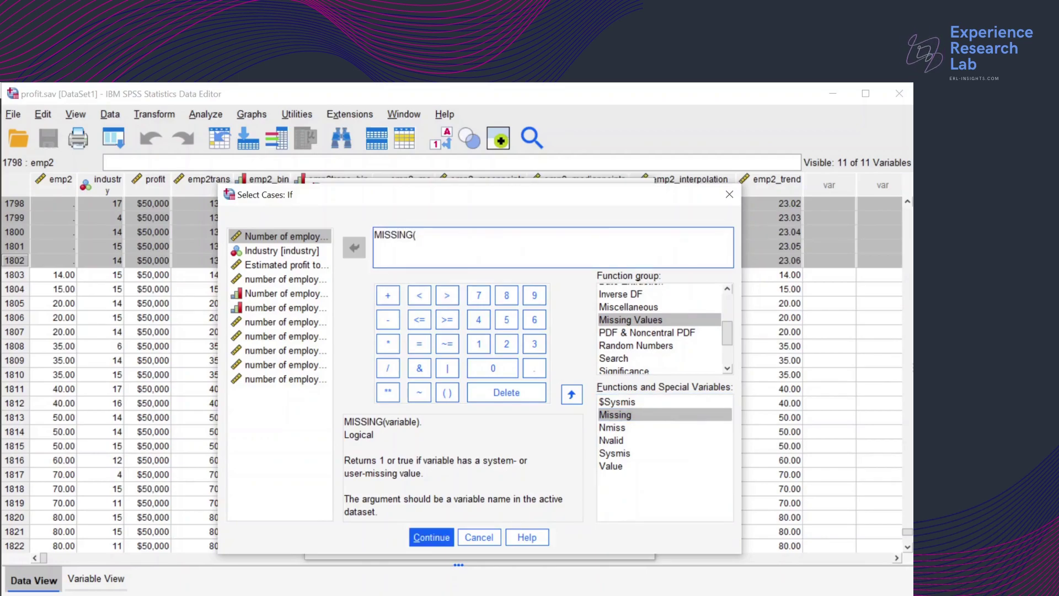
type("i")
key("BackSpace")
type("e")
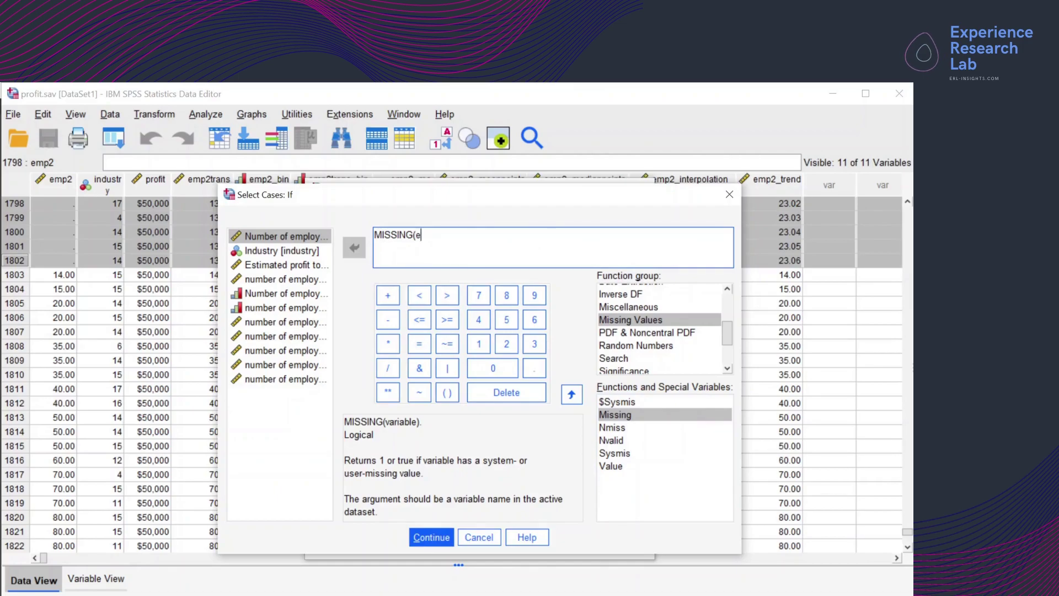
type("mp2)")
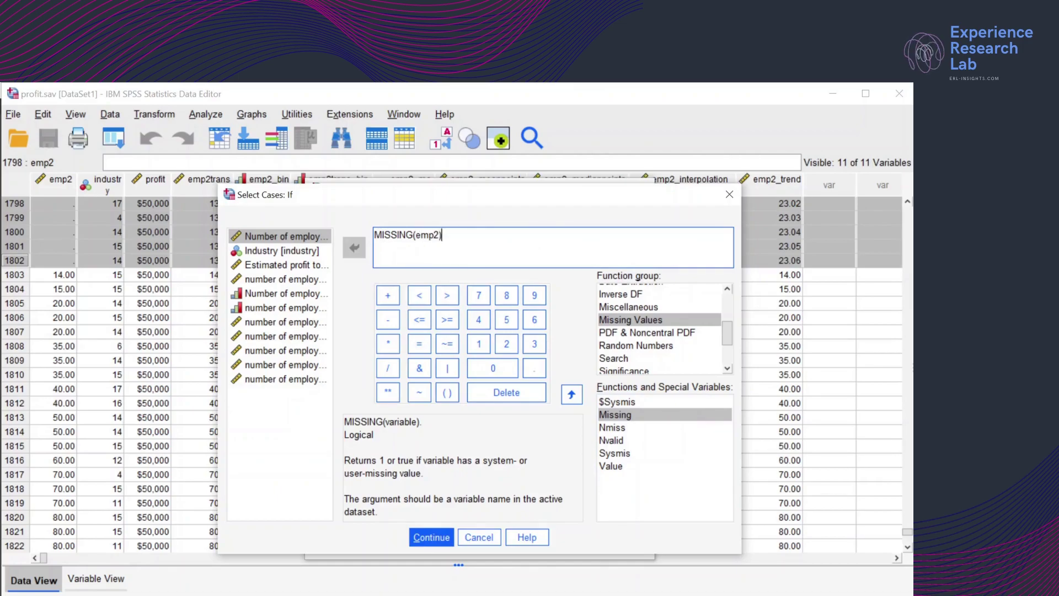
left_click(433, 536)
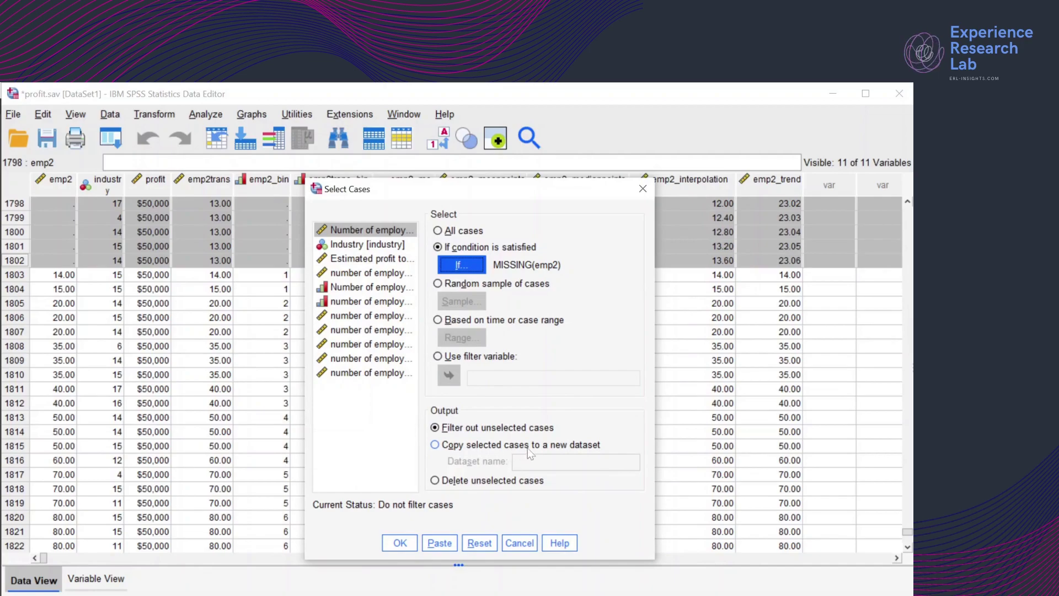
Copy the selected cases to a new dataset named emp2_missing
left_click(487, 445)
left_click(576, 462)
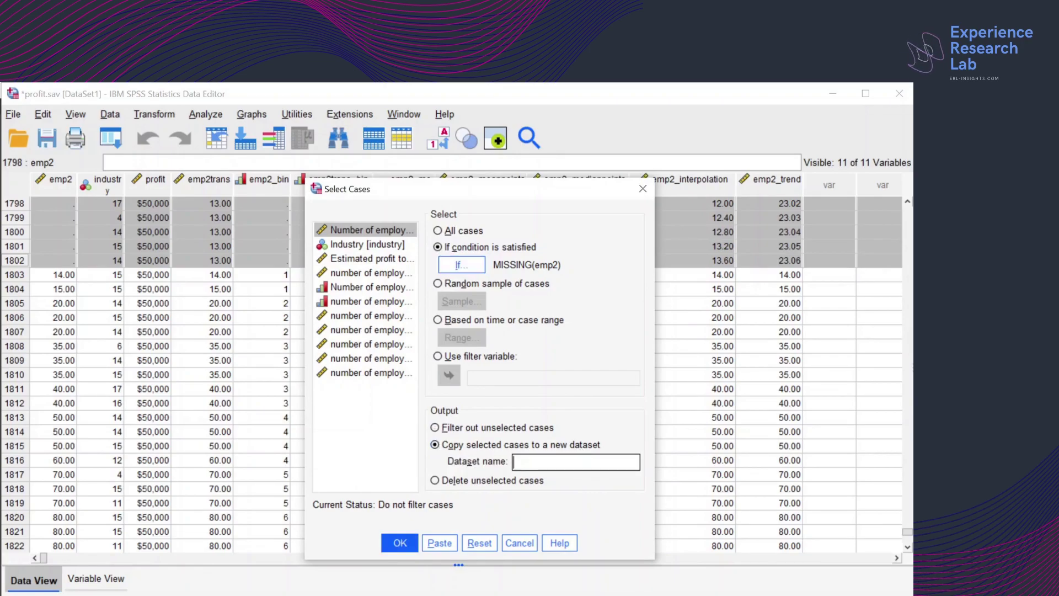
type("emp2_missing")
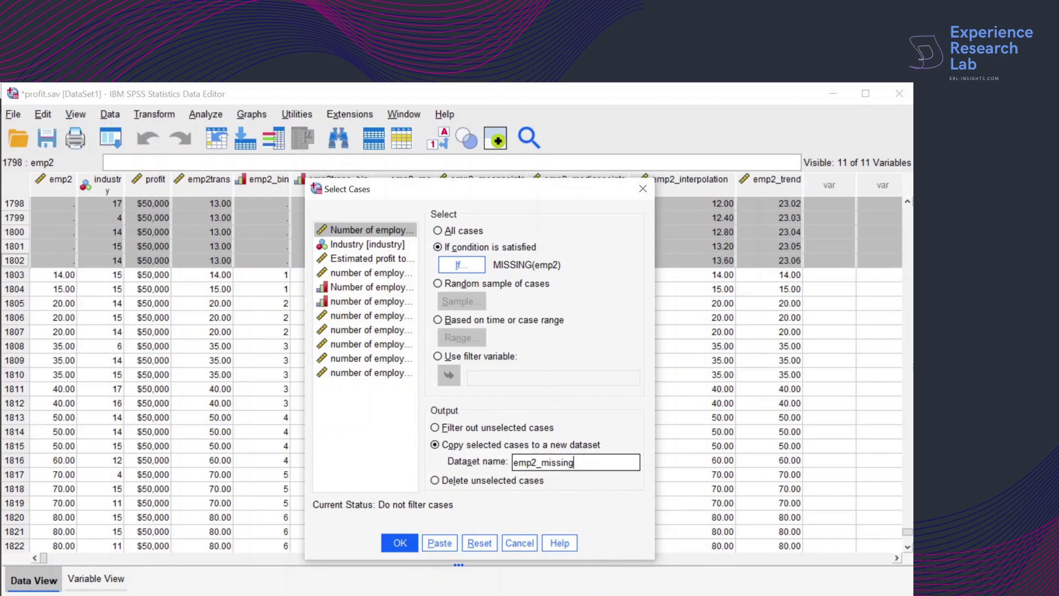
left_click(400, 543)
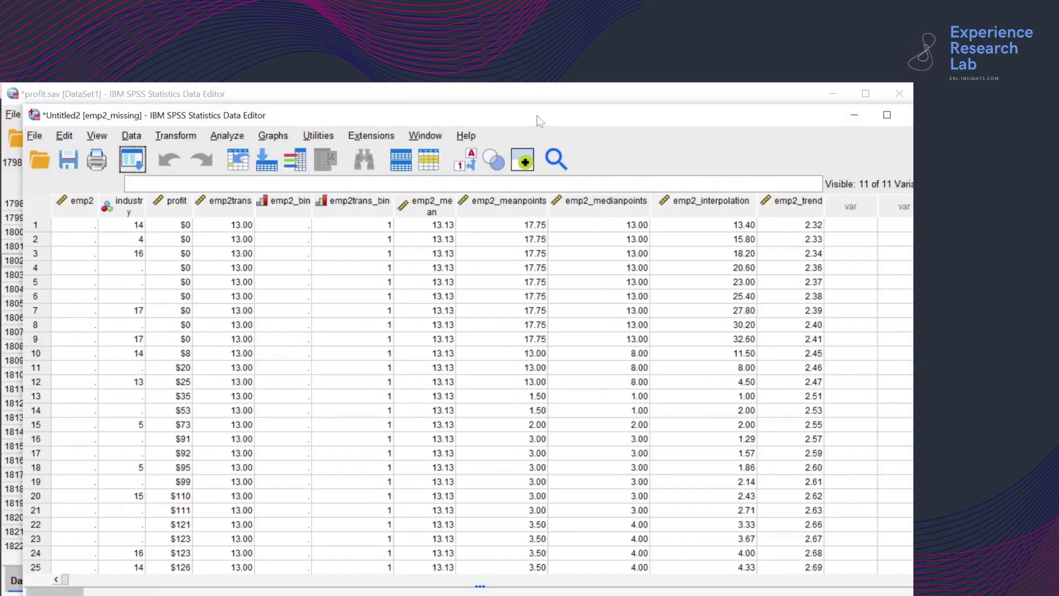
Maximize emp2_missing, confirm its last row is case 927, then scroll back up
double_click(537, 115)
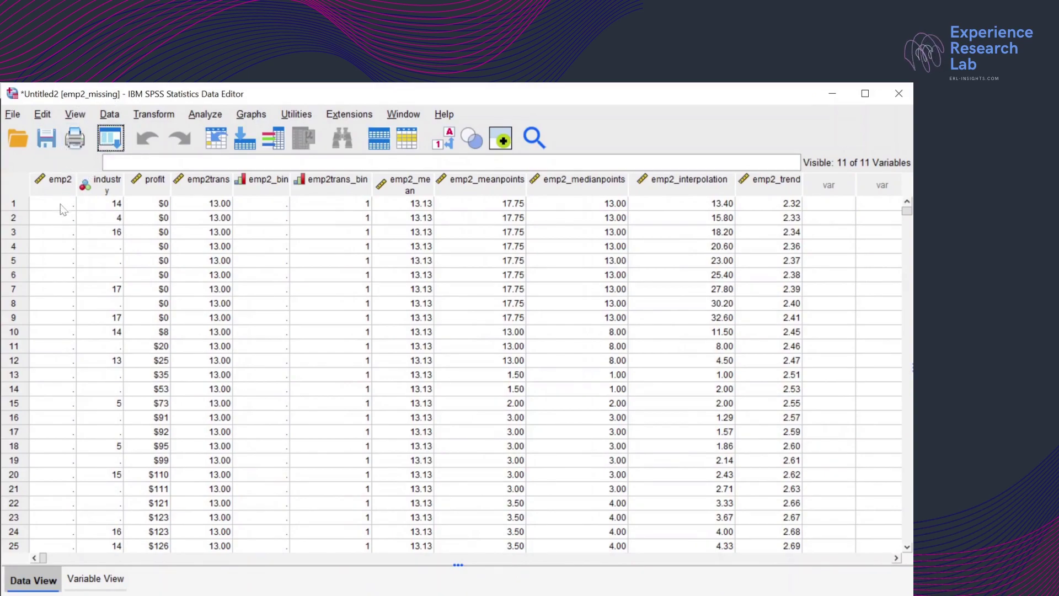
left_click(63, 257)
key("ctrl+End")
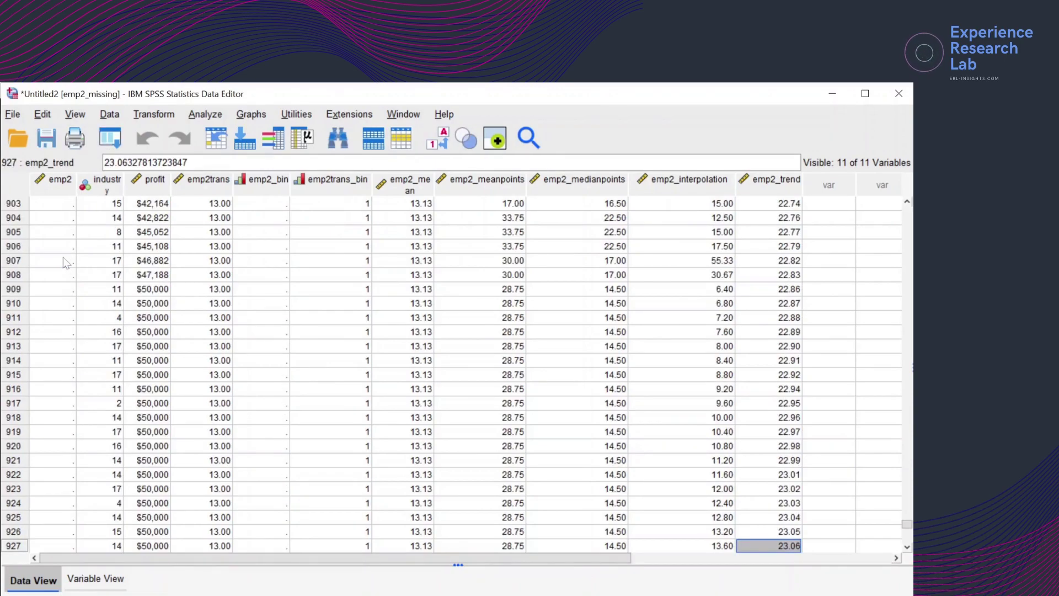
scroll(63, 257, "up", 4)
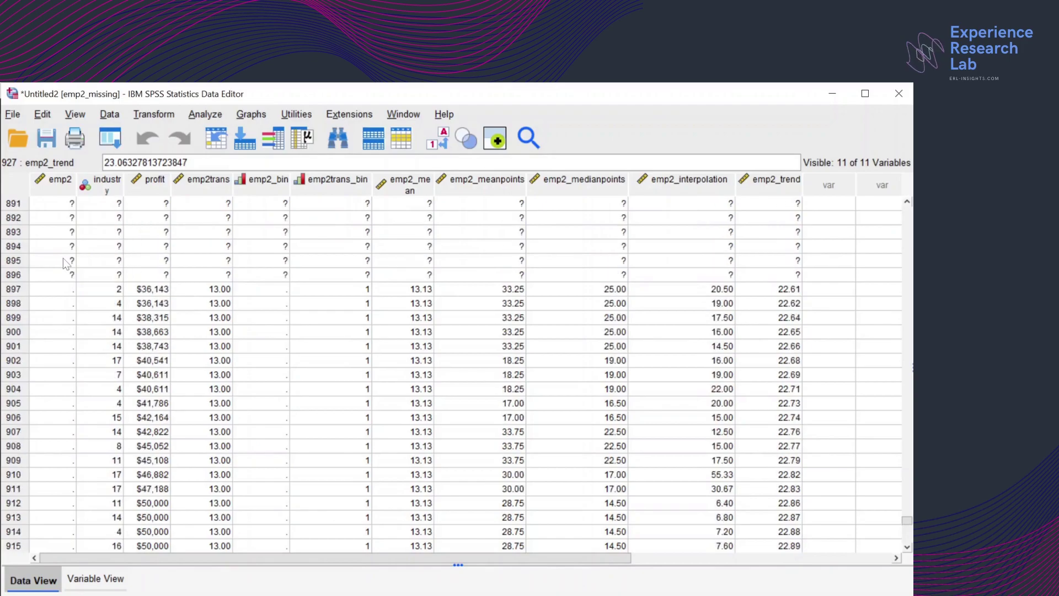
scroll(63, 257, "up", 20)
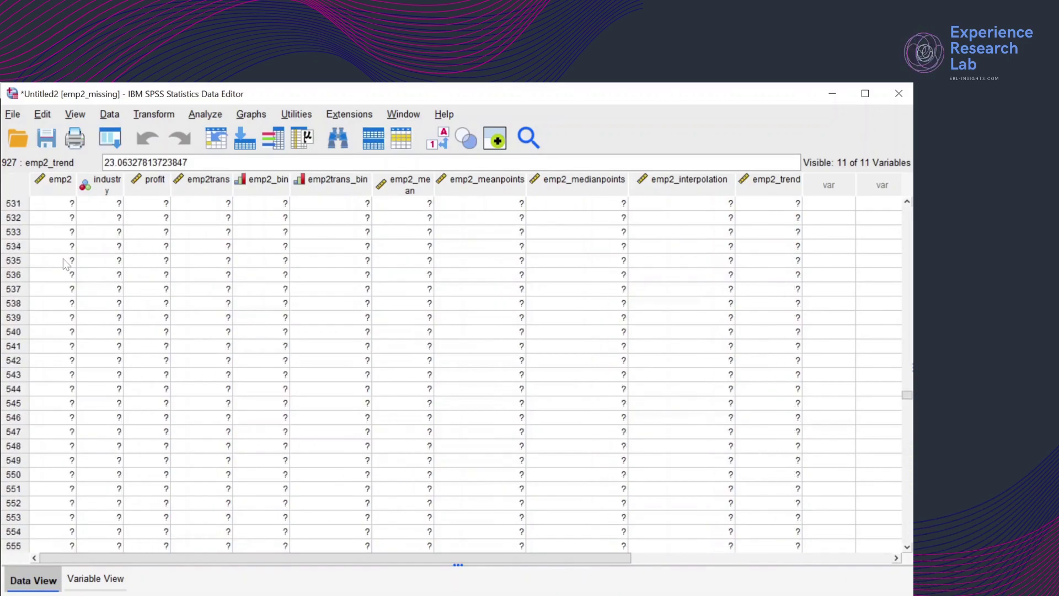
scroll(63, 258, "up", 20)
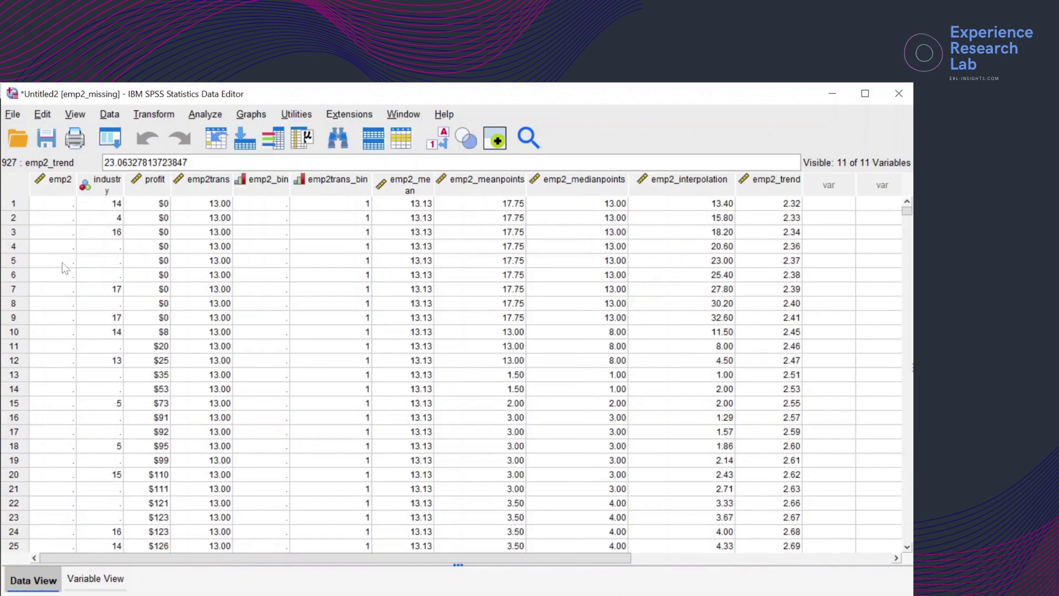
Switch back to profit.sav and reopen the Select Cases settings
left_click(391, 116)
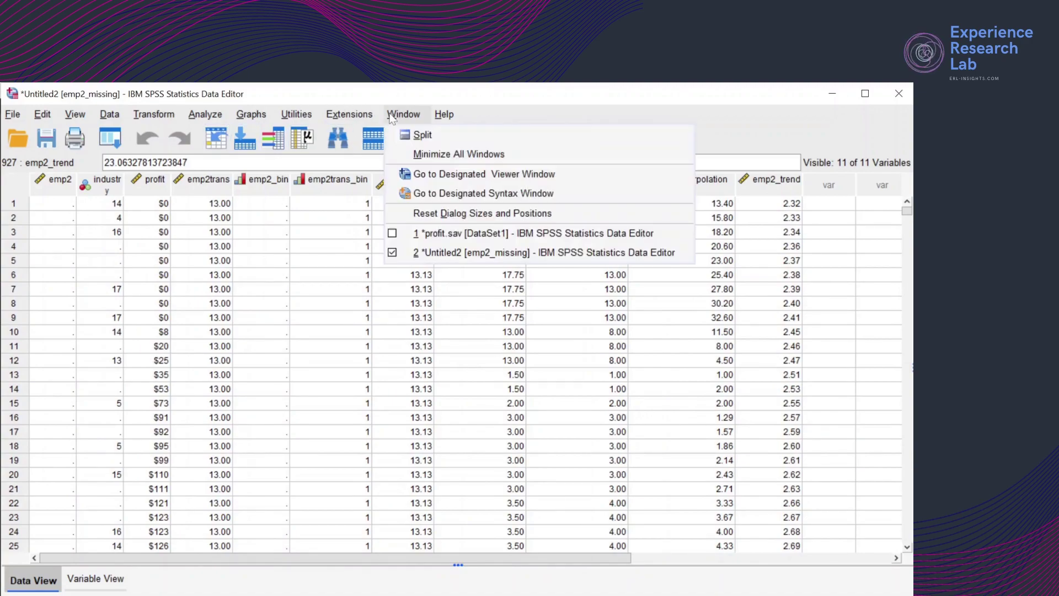
left_click(431, 234)
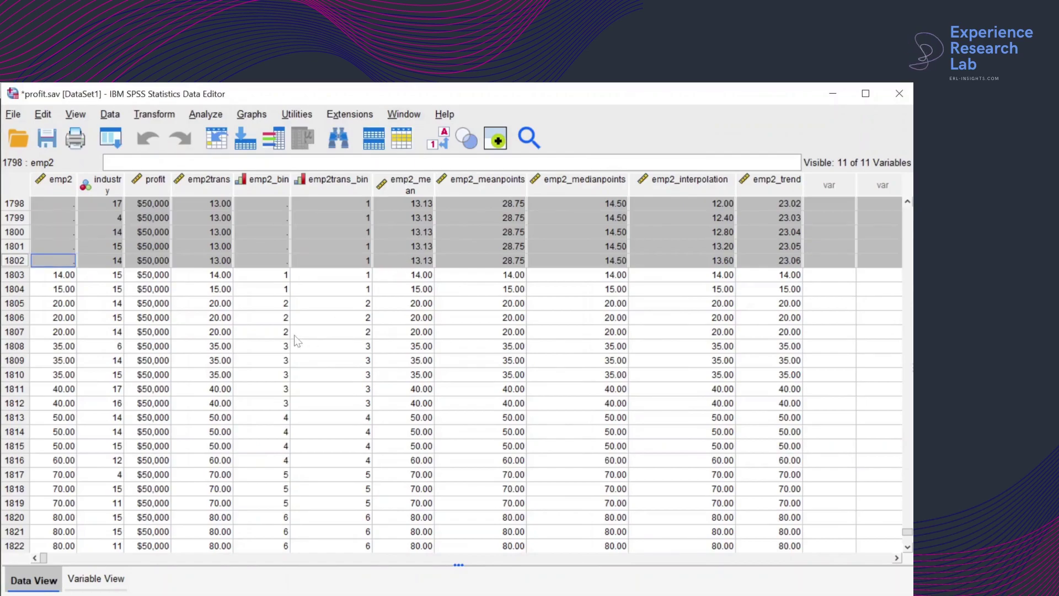
left_click(111, 116)
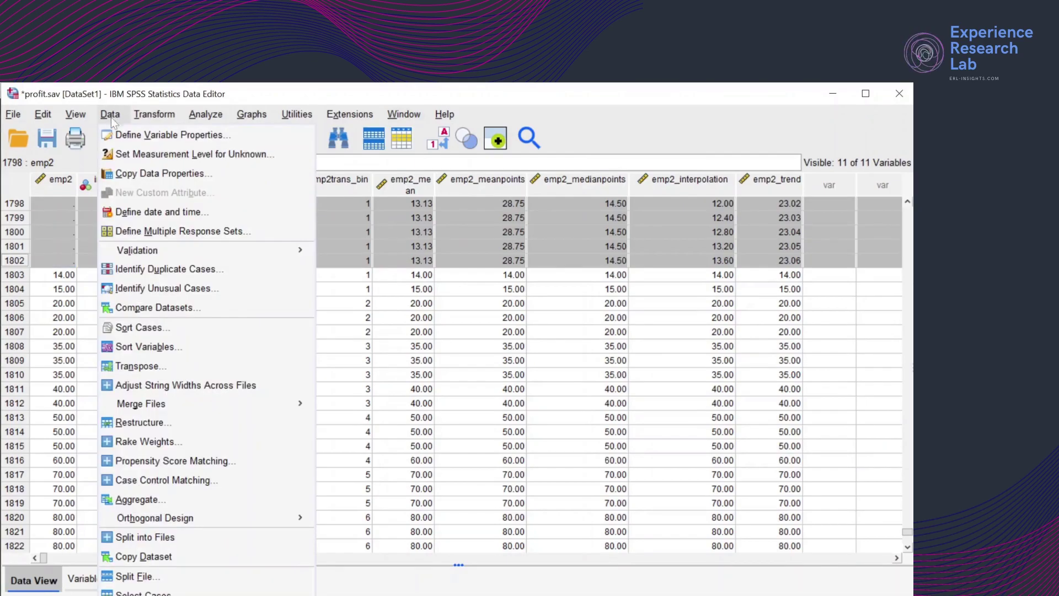
left_click(143, 592)
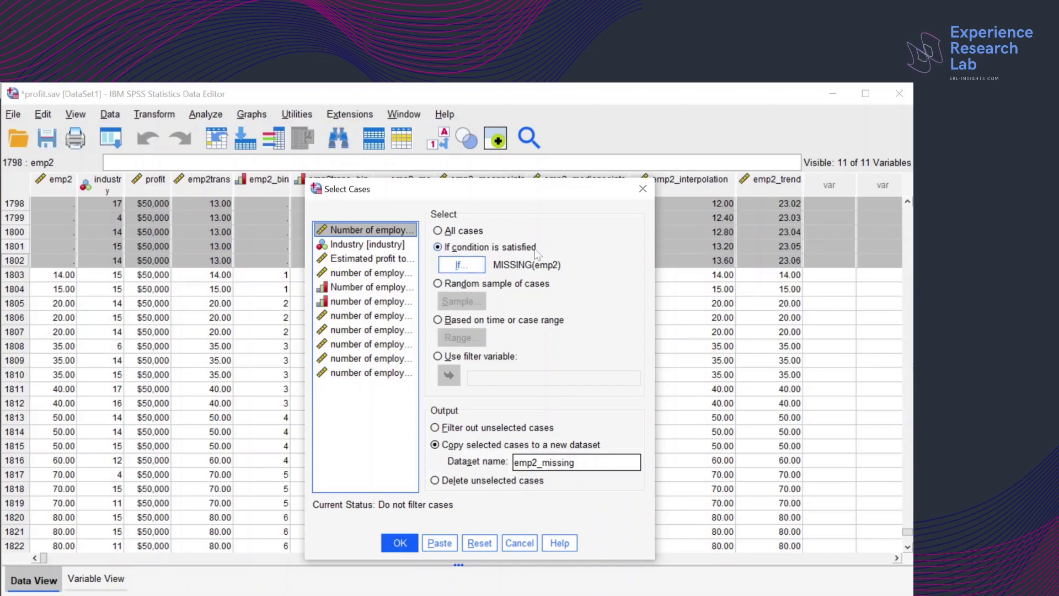
Replace the MISSING(emp2) condition with emp2 <= 13
left_click(462, 267)
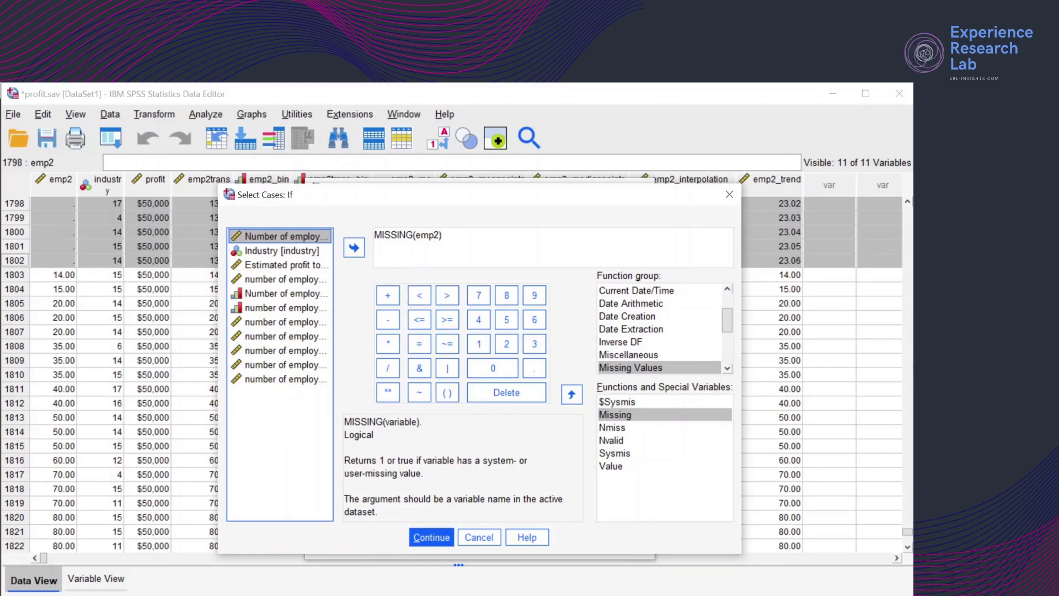
left_click_drag(443, 235, 373, 236)
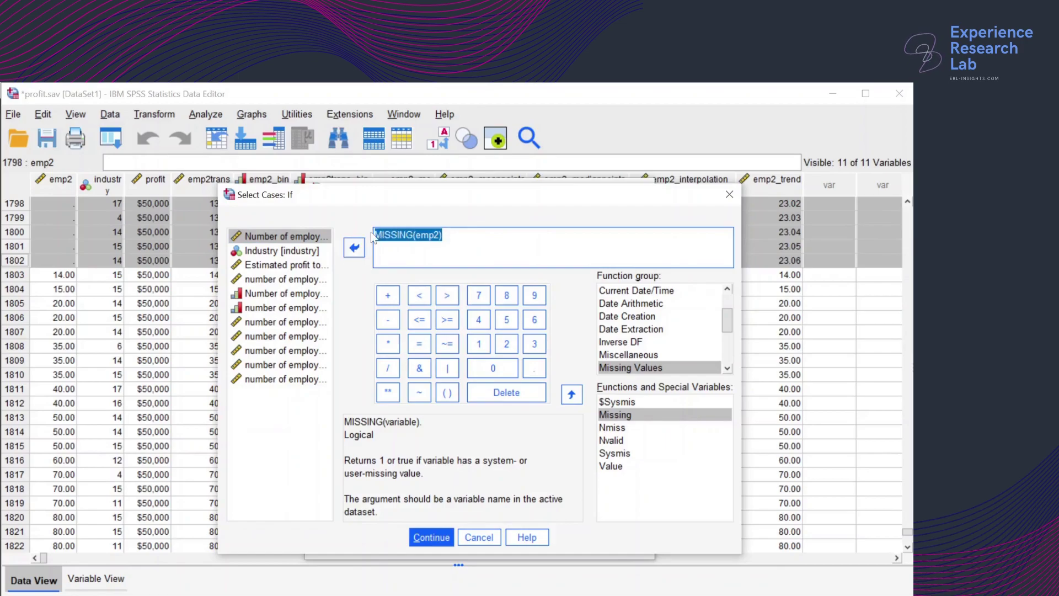
key("BackSpace")
left_click(320, 240)
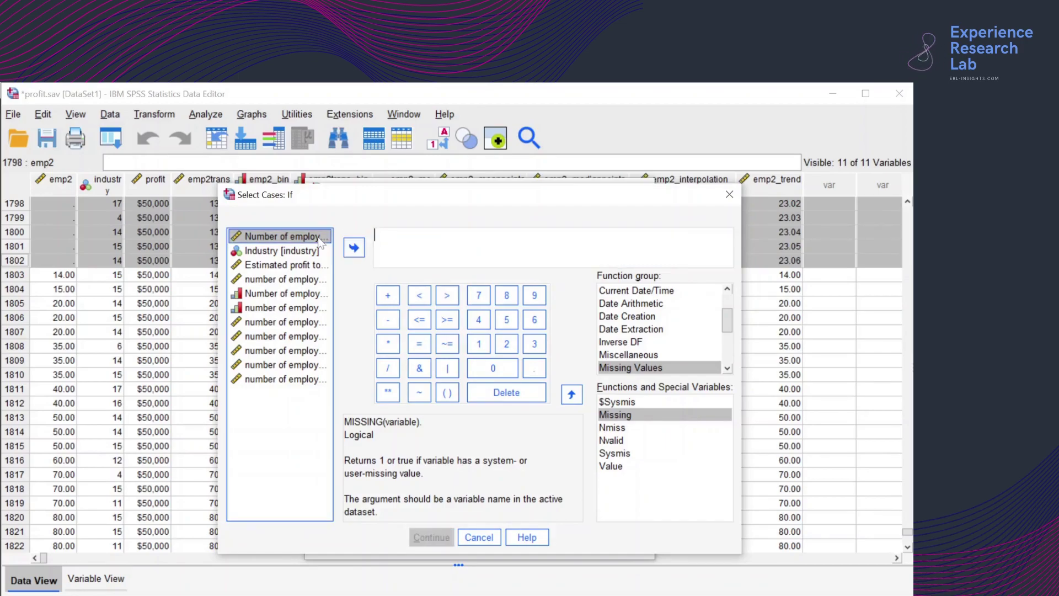
left_click(354, 247)
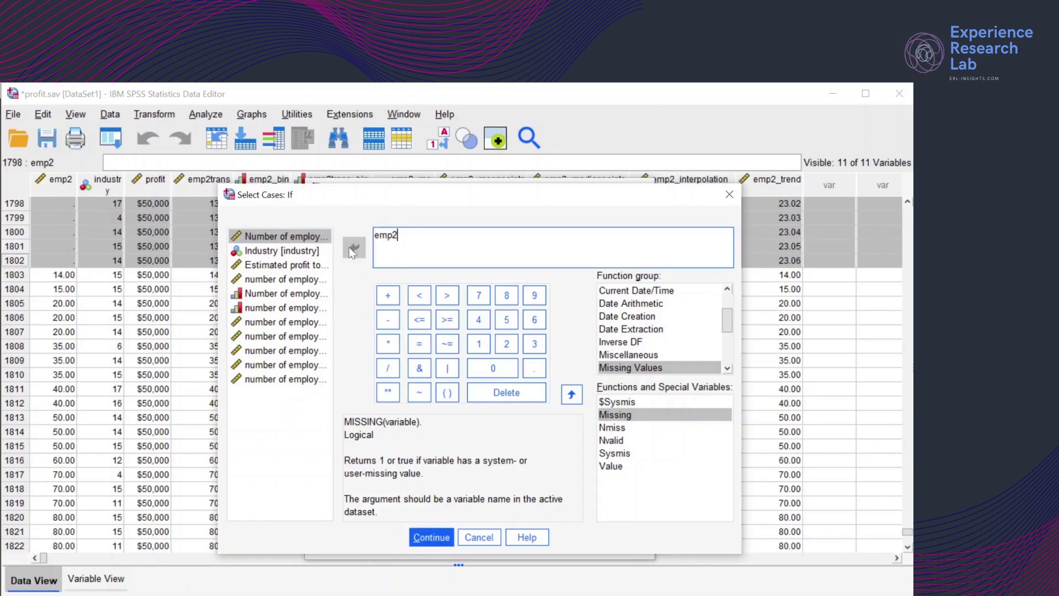
left_click(420, 324)
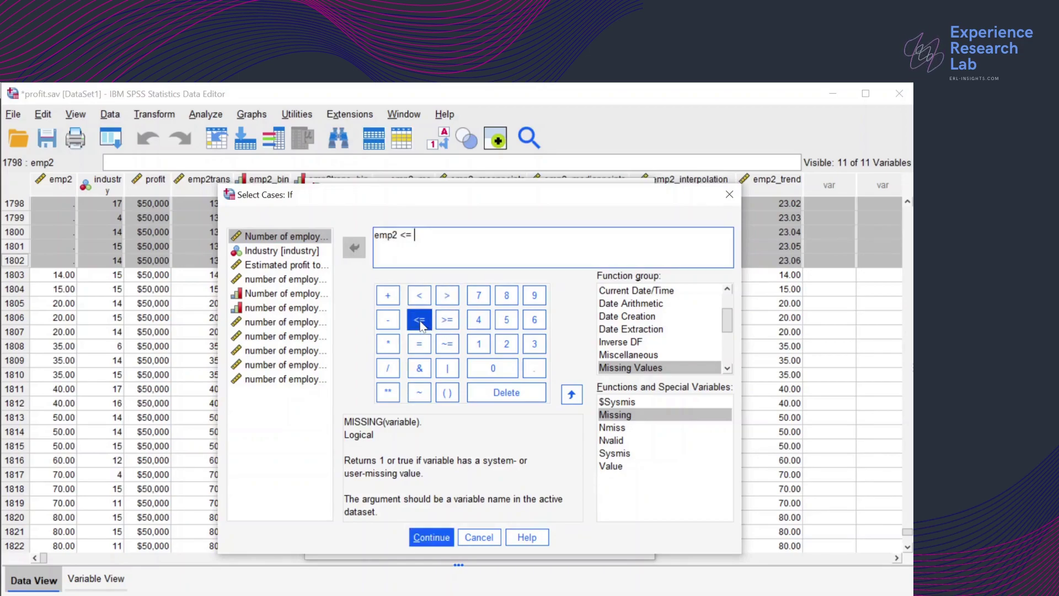
left_click(479, 343)
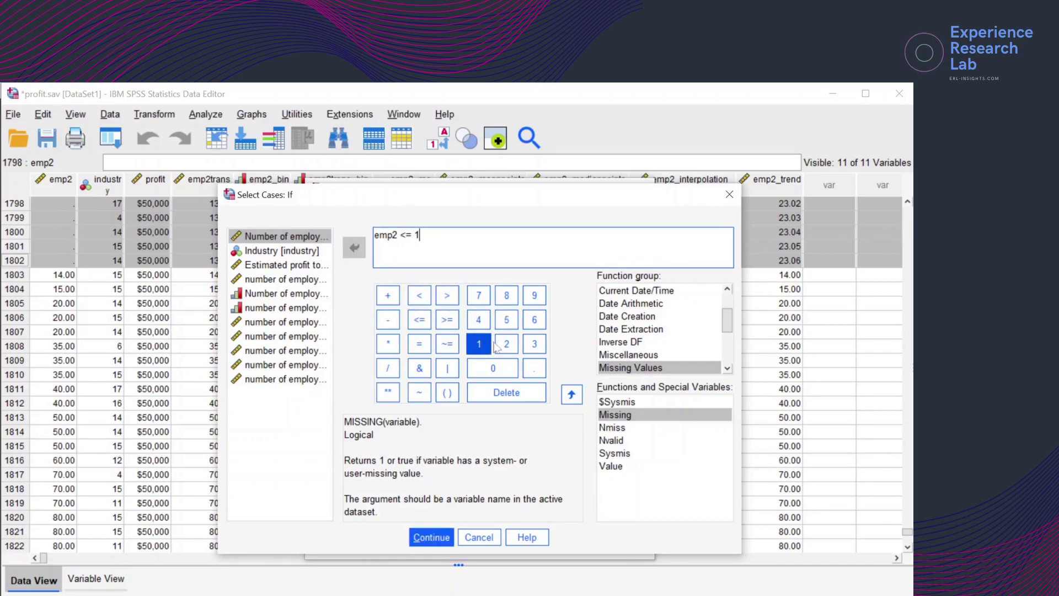
left_click(534, 344)
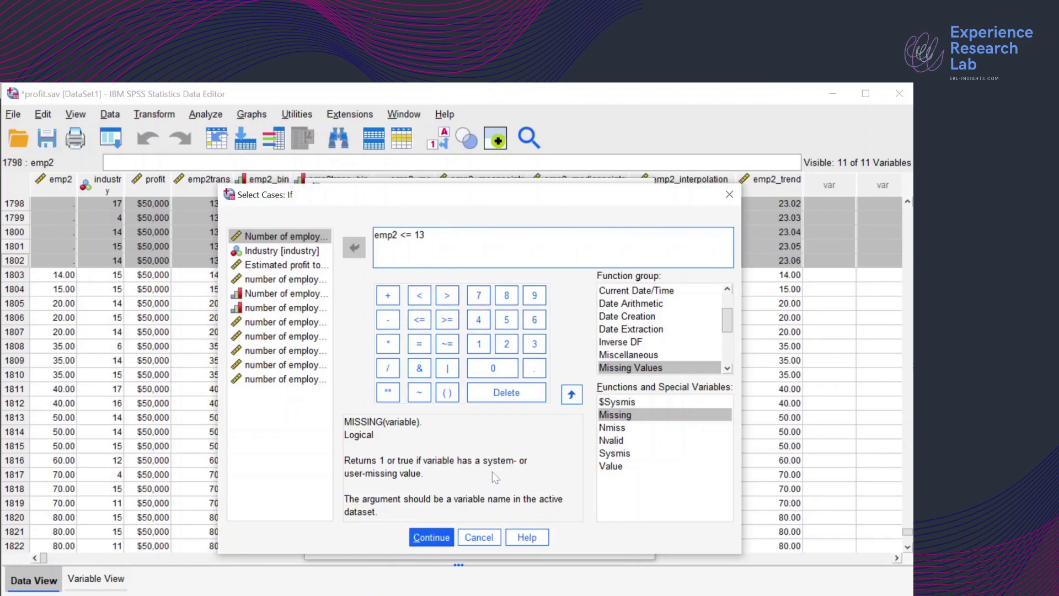
left_click(431, 538)
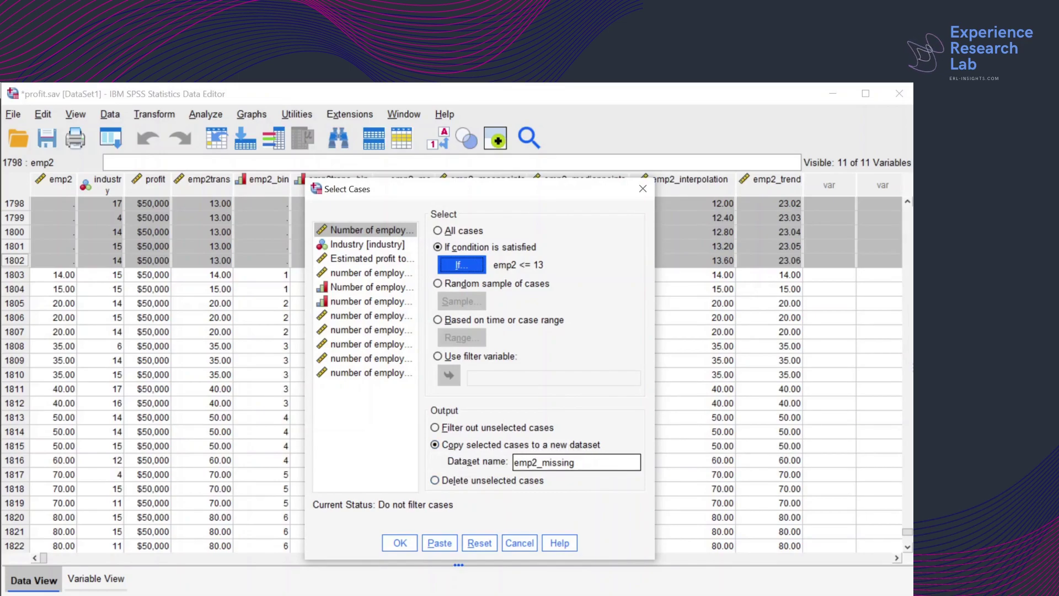
Rename the output dataset to emp2_belowaverage and create it
double_click(558, 462)
type("b")
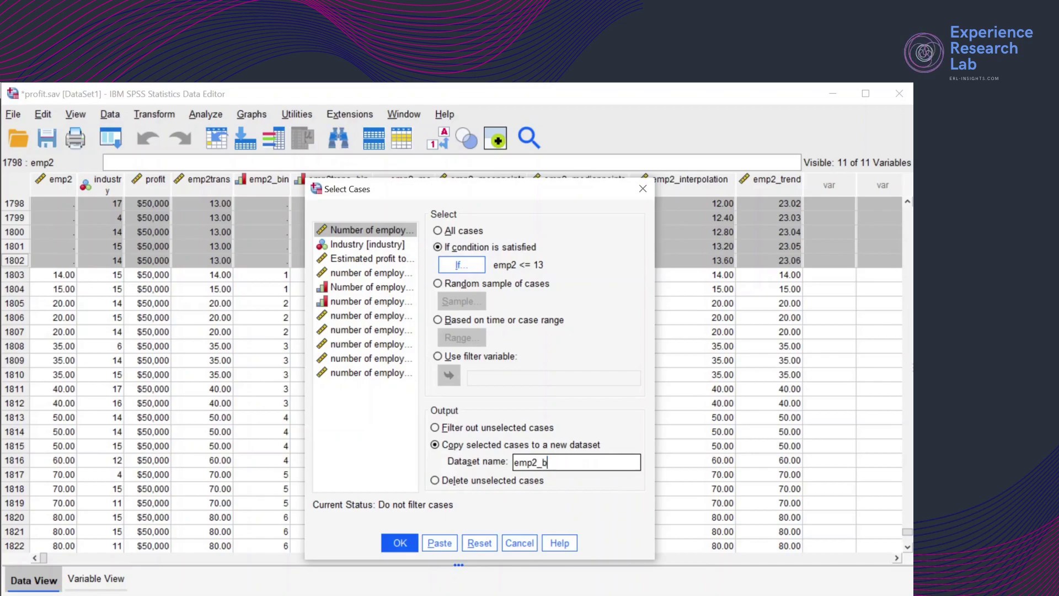
type("elowaverae")
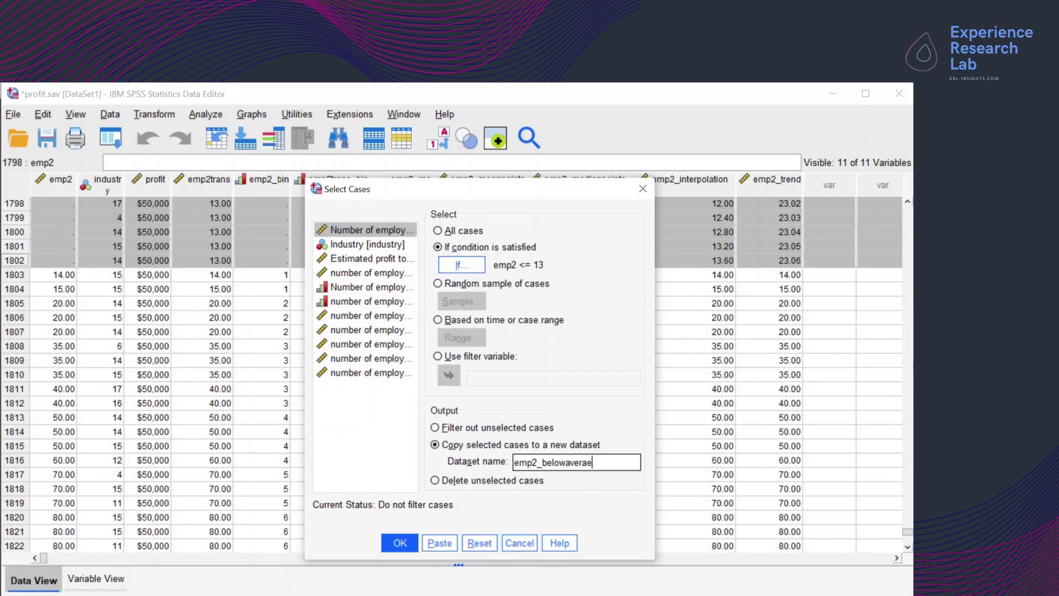
key("BackSpace")
type("ge")
left_click(400, 542)
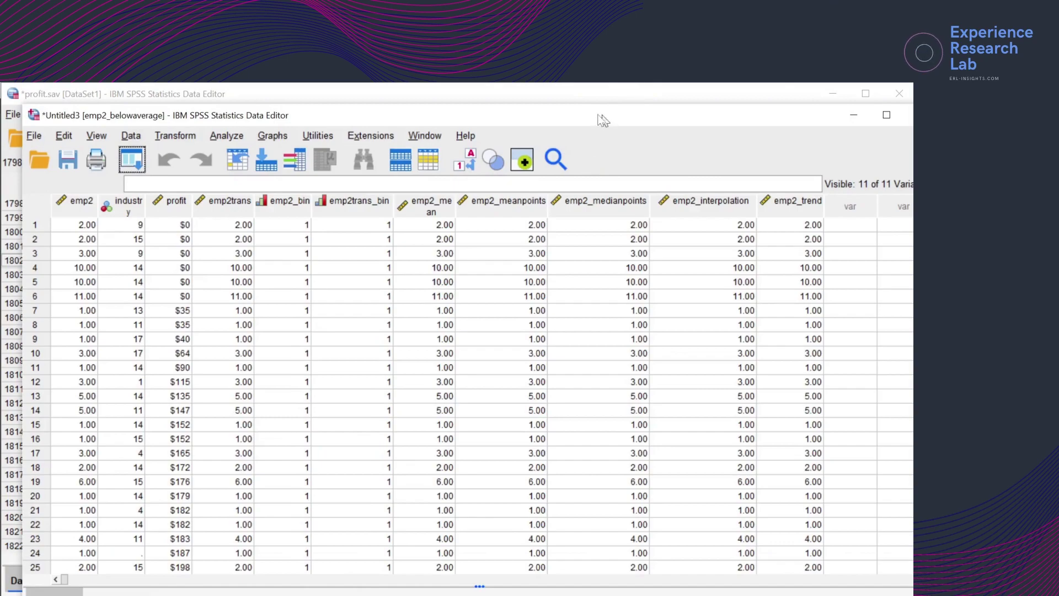
Check that emp2_belowaverage ends at row 615
left_click_drag(603, 120, 581, 99)
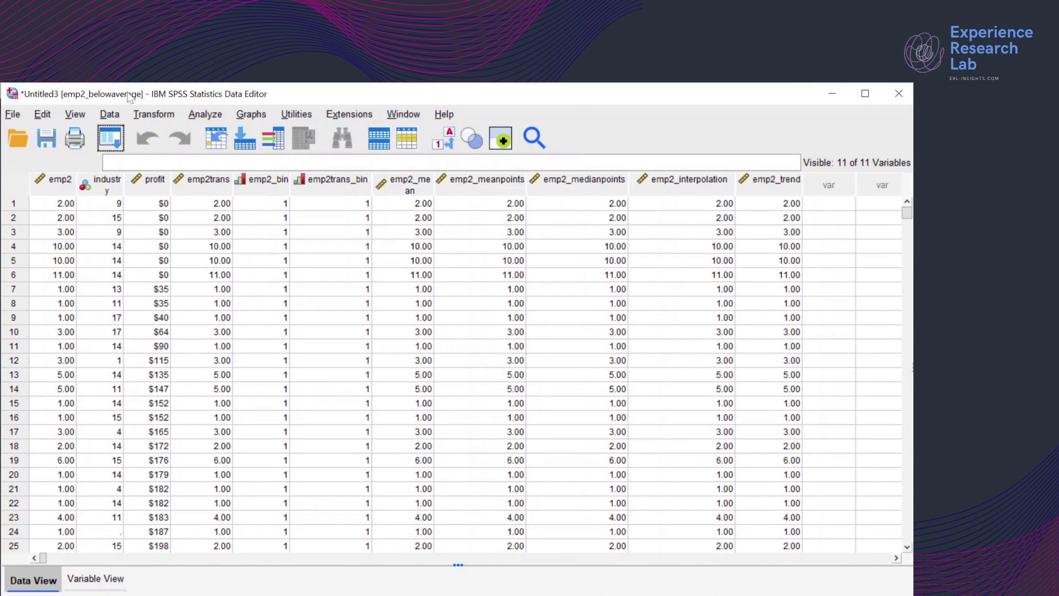
left_click(59, 208)
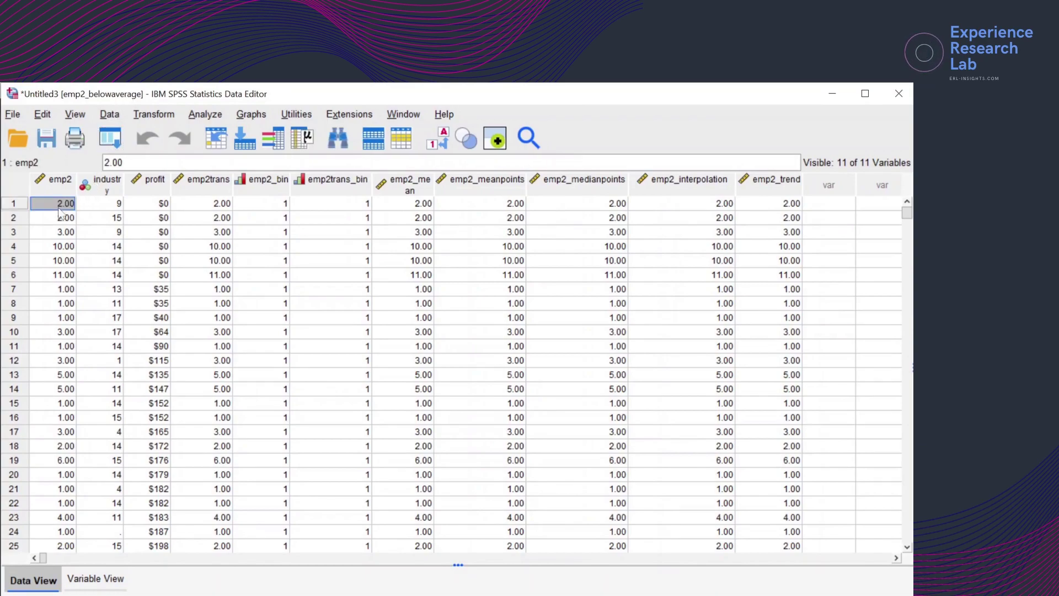
key("ctrl+End")
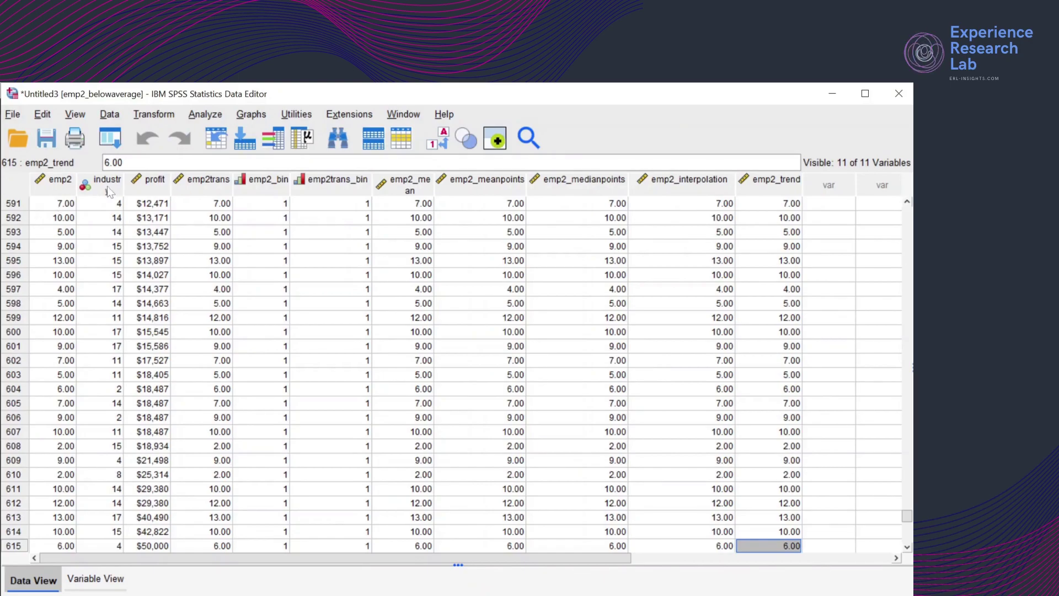
Sort emp2_belowaverage by emp2 ascending, then descending, showing a maximum of 13
left_click(58, 182)
right_click(58, 186)
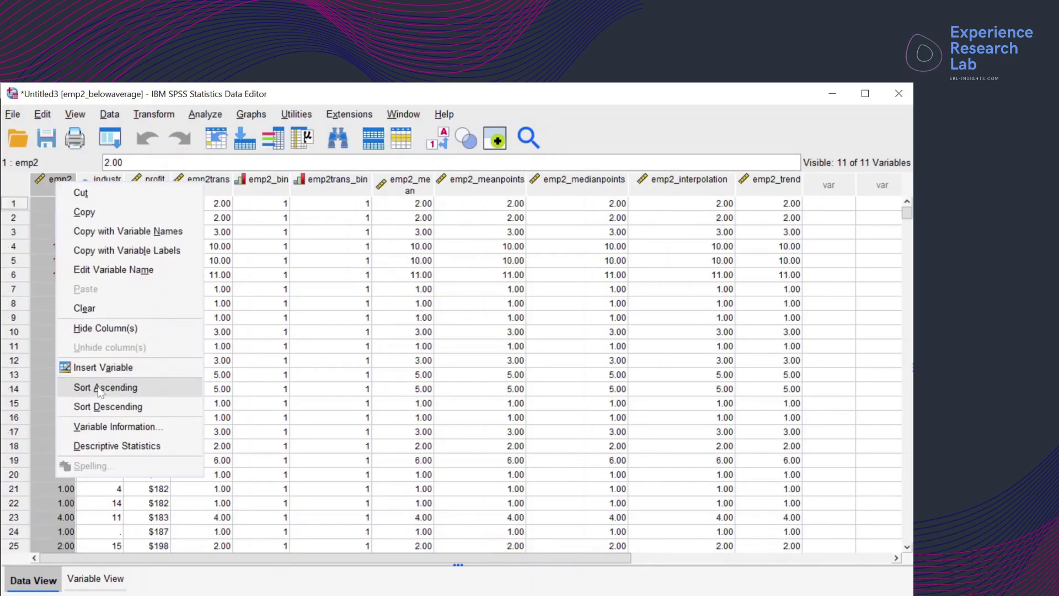
left_click(88, 322)
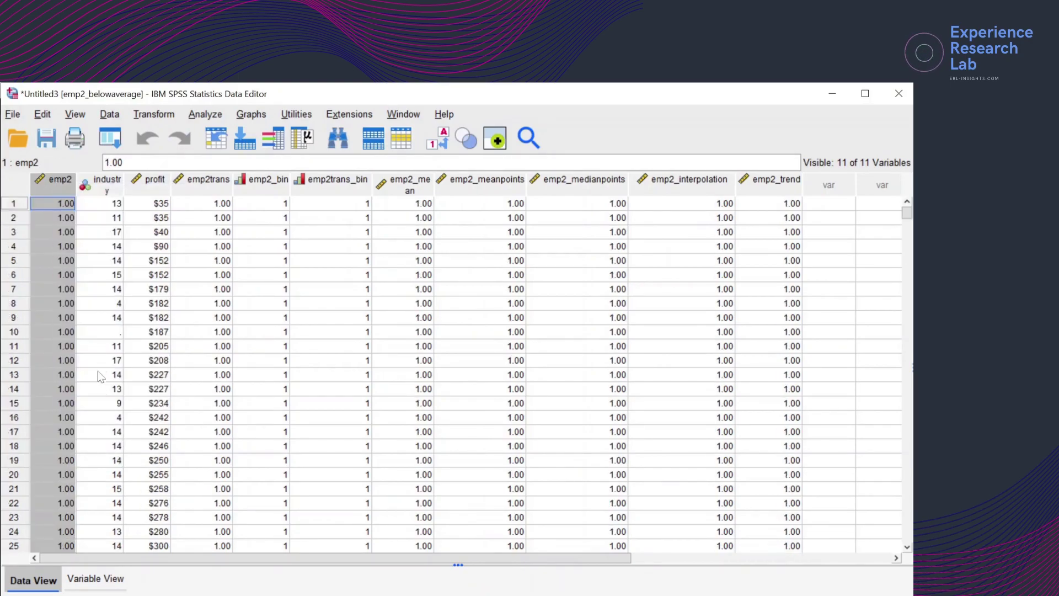
right_click(60, 183)
left_click(109, 414)
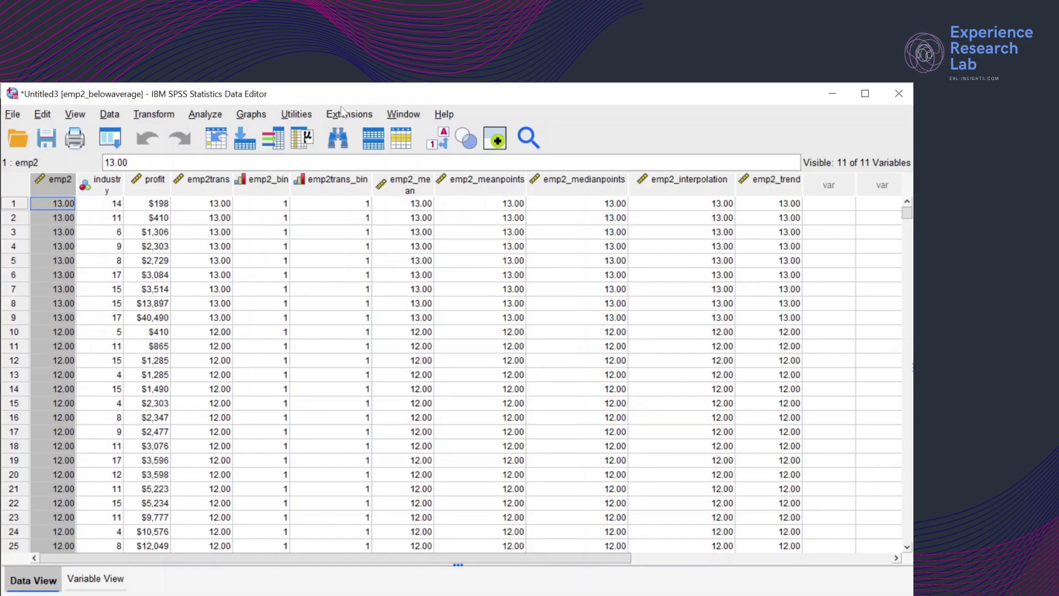
Switch to profit.sav, clear its highlighted rows, and reopen Select Cases
left_click(408, 116)
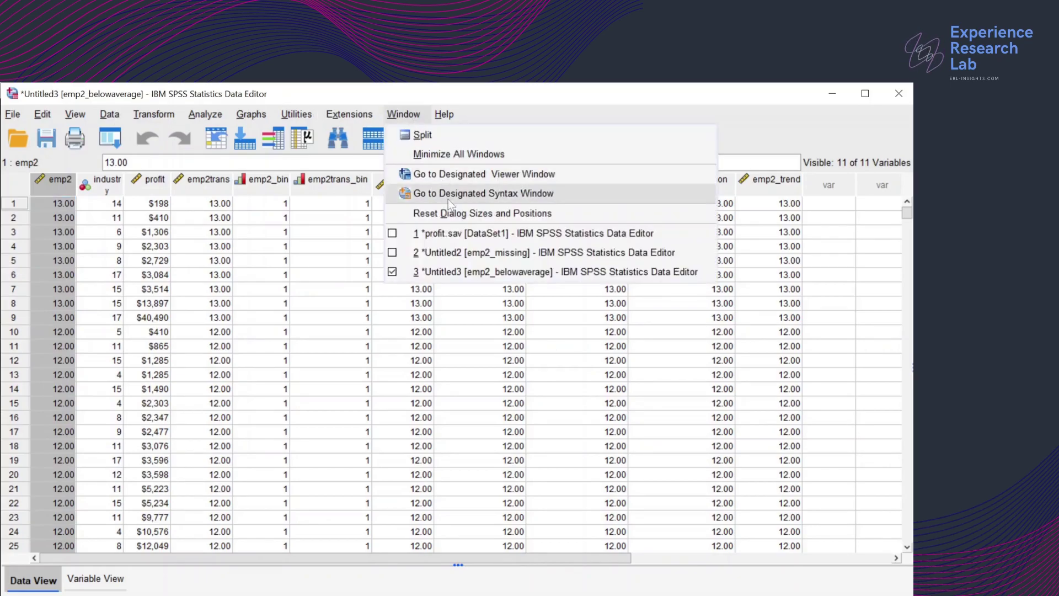
left_click(464, 238)
left_click(513, 236)
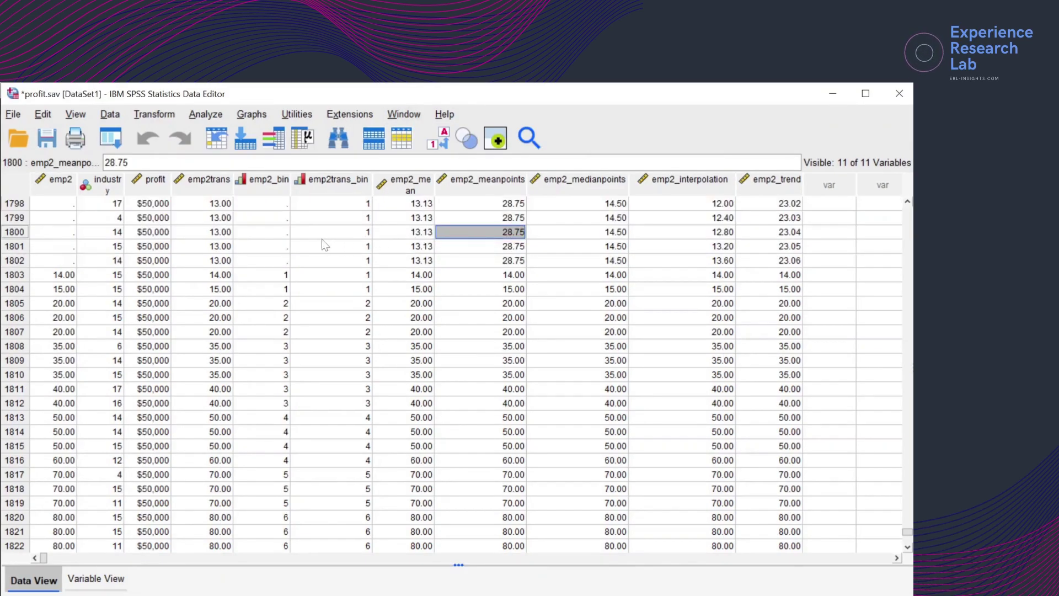
left_click(110, 113)
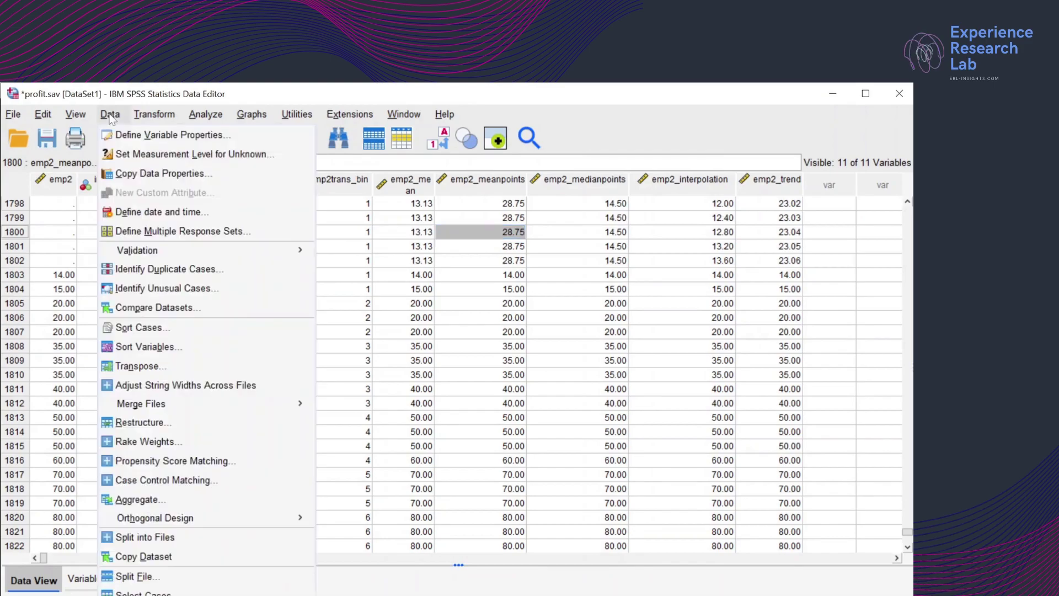
left_click(172, 592)
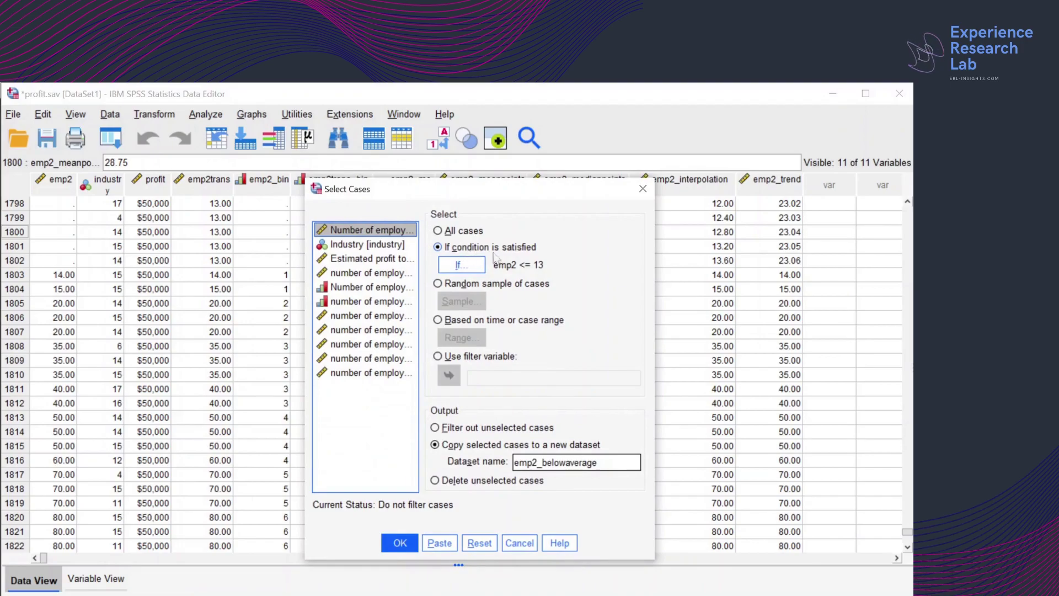
Change the condition from emp2 <= 13 to emp2 > 13
left_click(453, 267)
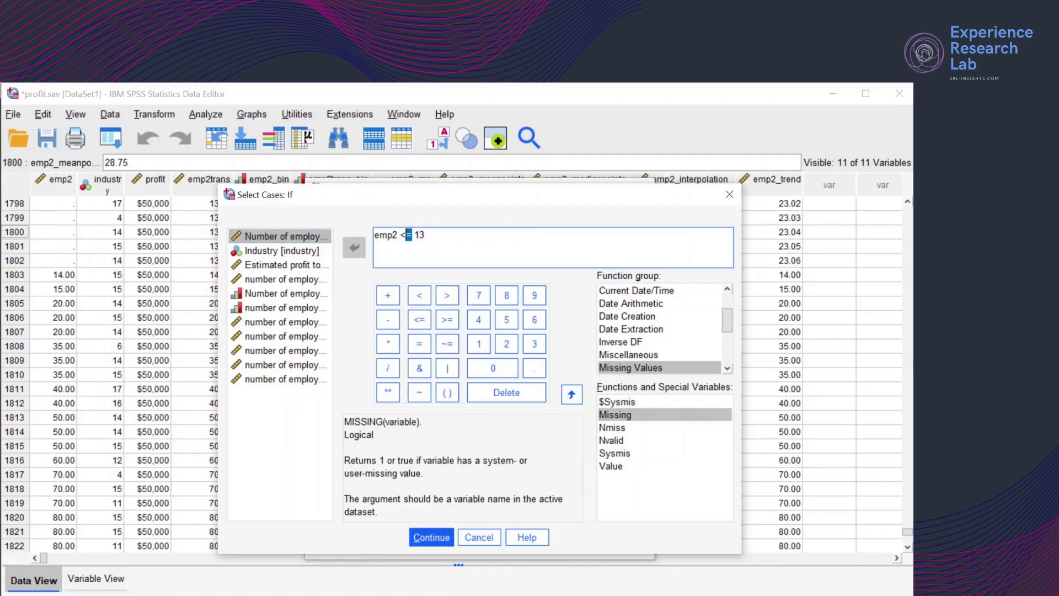
double_click(406, 235)
key("Delete")
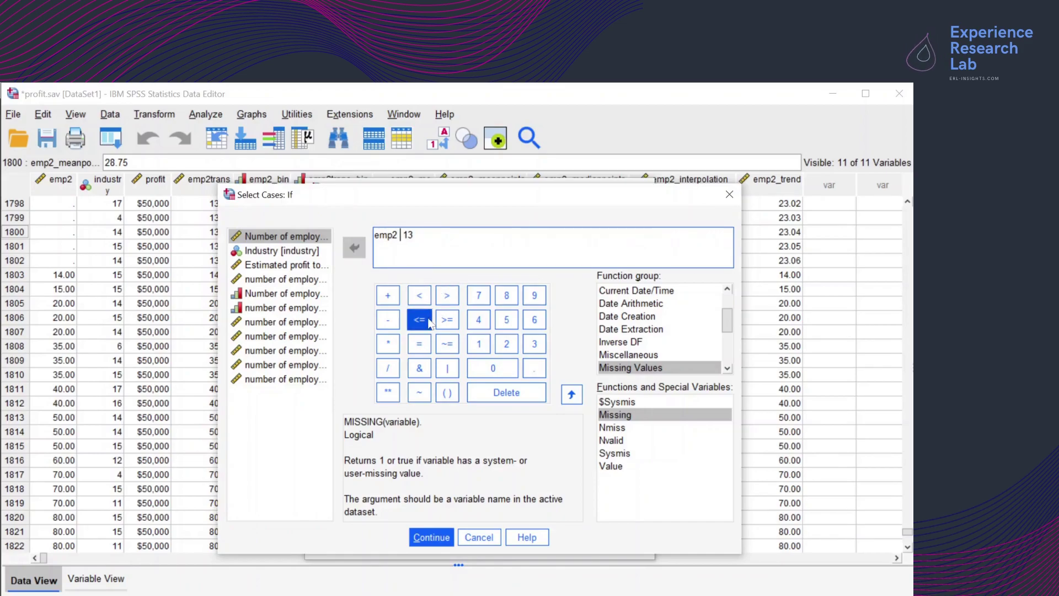
left_click(446, 305)
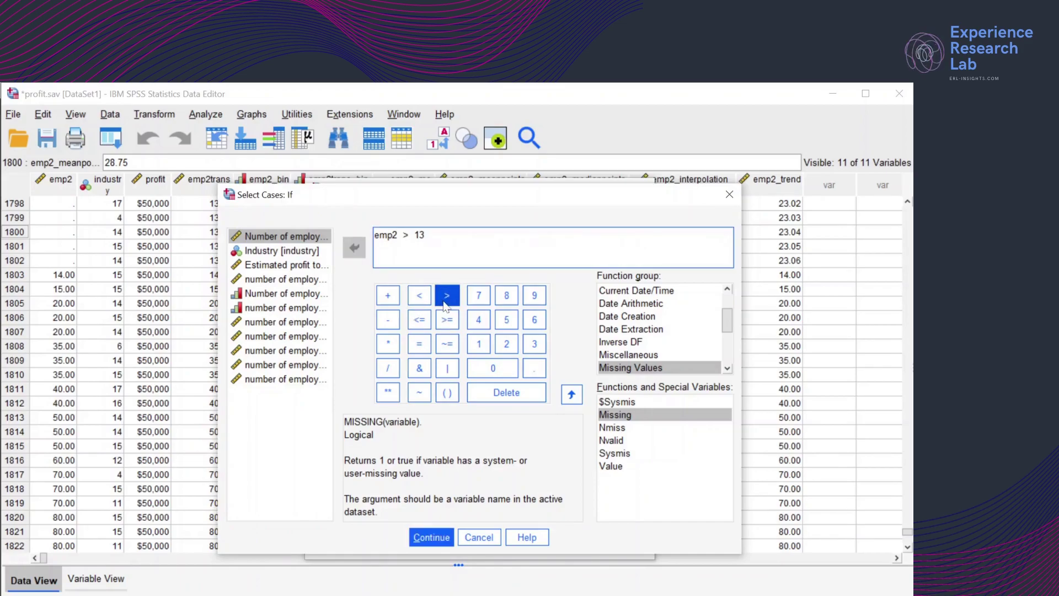
left_click(432, 536)
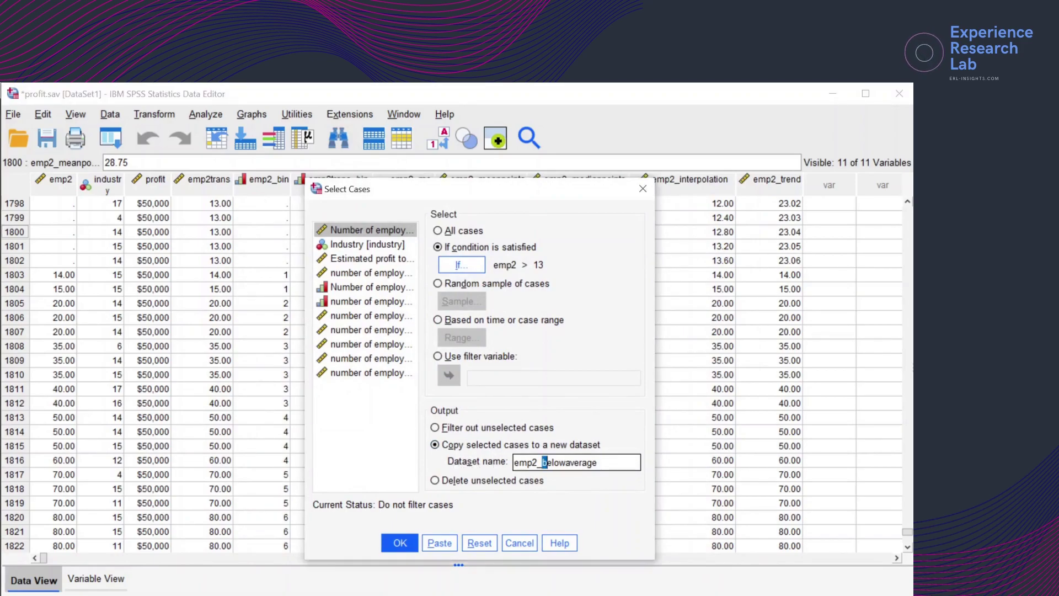
Rename the output dataset to emp2_aboveaverage and create it
left_click_drag(542, 462, 566, 463)
type("abov")
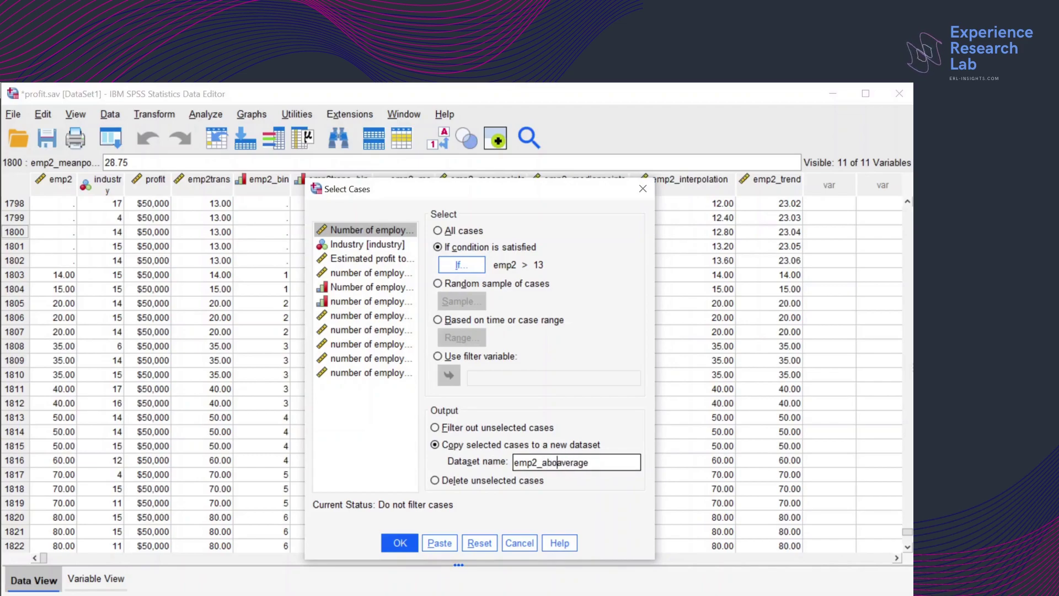
type("e")
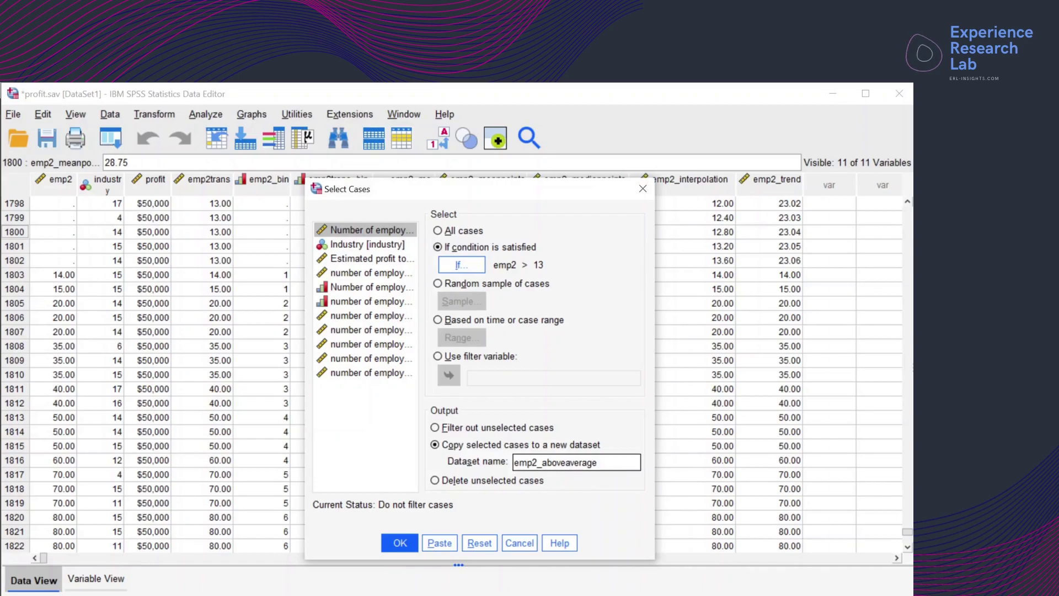
left_click(399, 544)
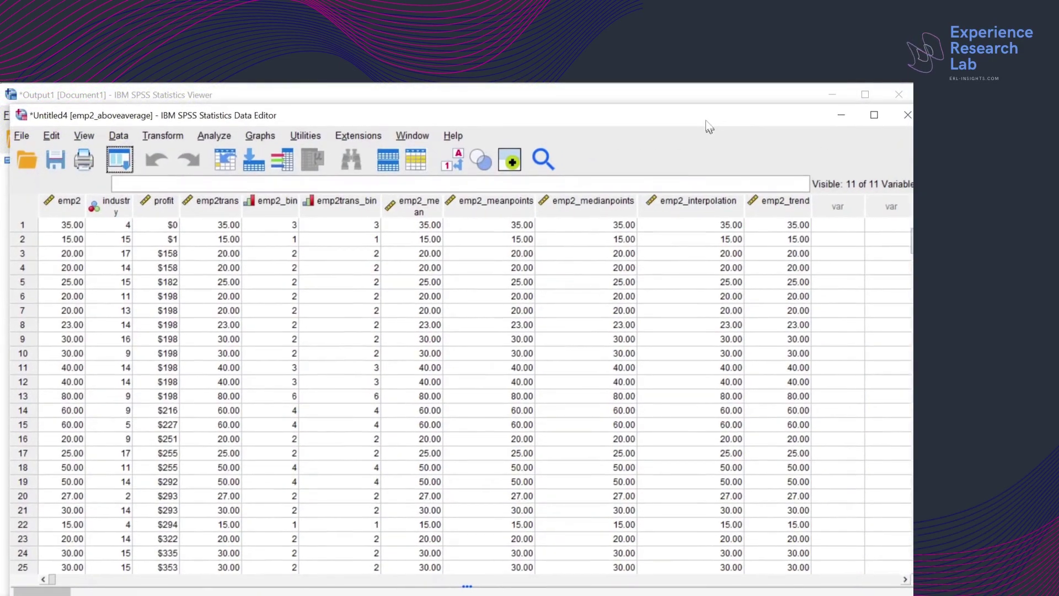
Maximize emp2_aboveaverage, check its last row, and sort it by emp2 ascending
double_click(706, 117)
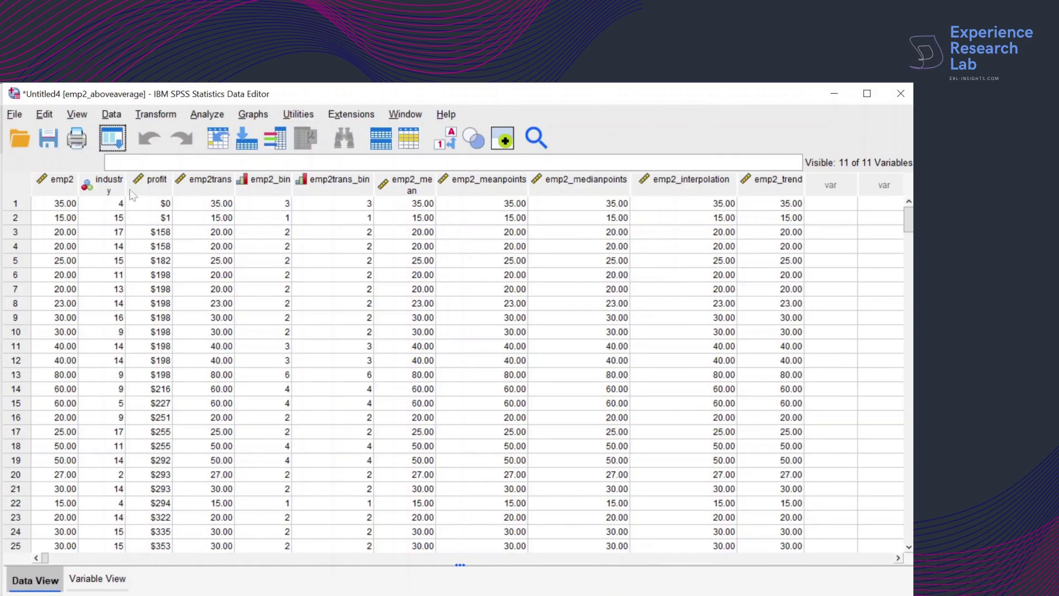
left_click(134, 478)
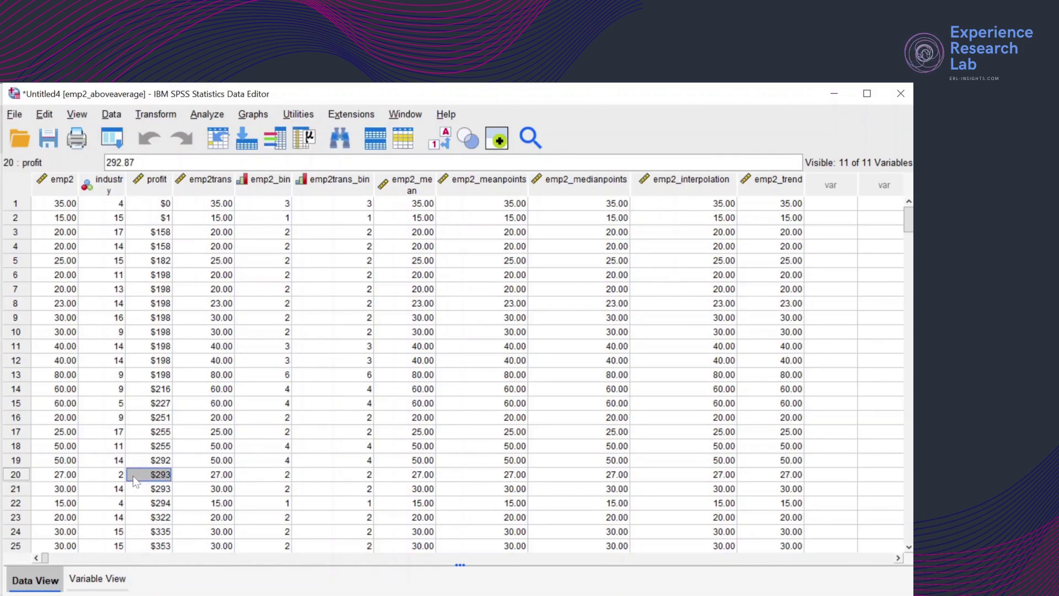
key("ctrl+End")
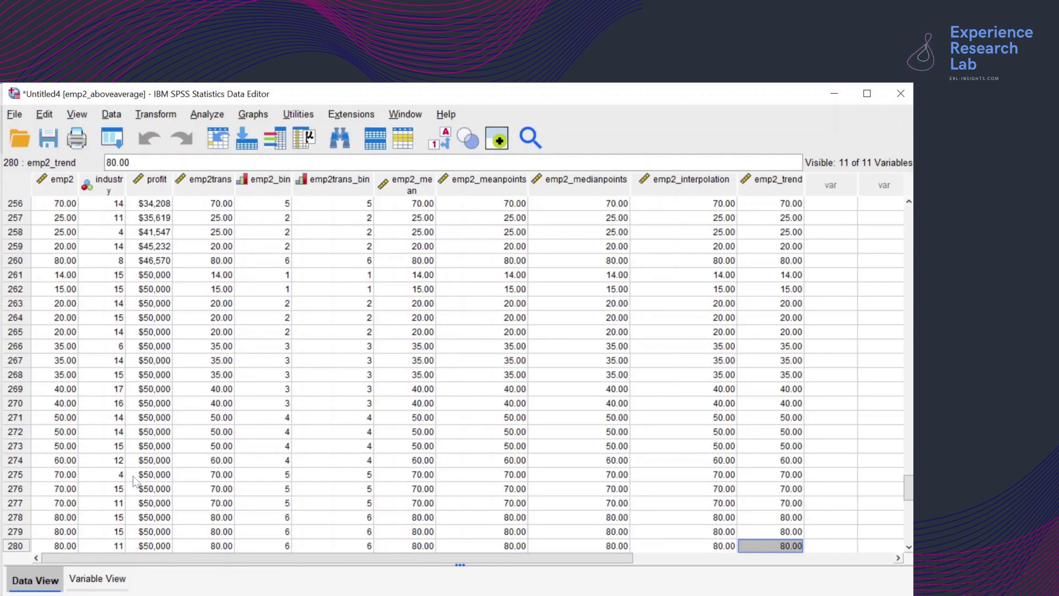
left_click(51, 184)
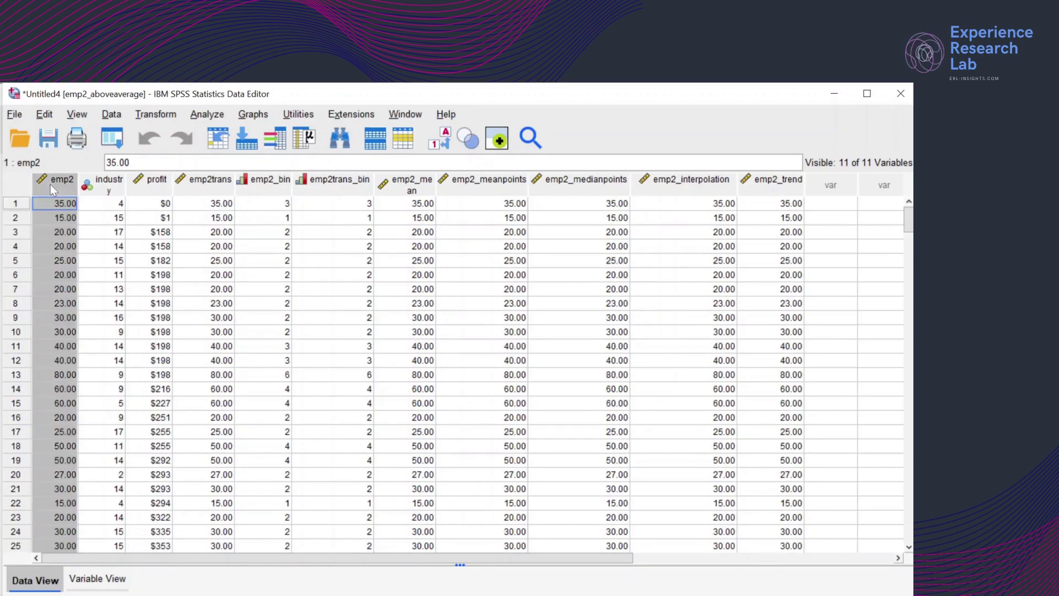
right_click(51, 184)
left_click(101, 356)
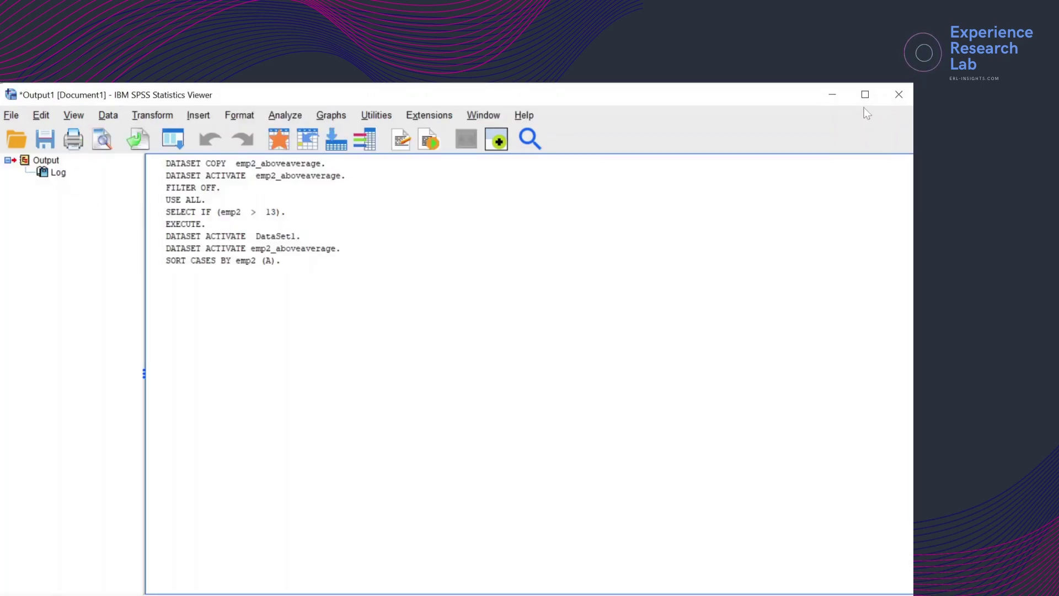
Sort profit.sav by emp2 descending, showing a maximum of 95.00
left_click(497, 116)
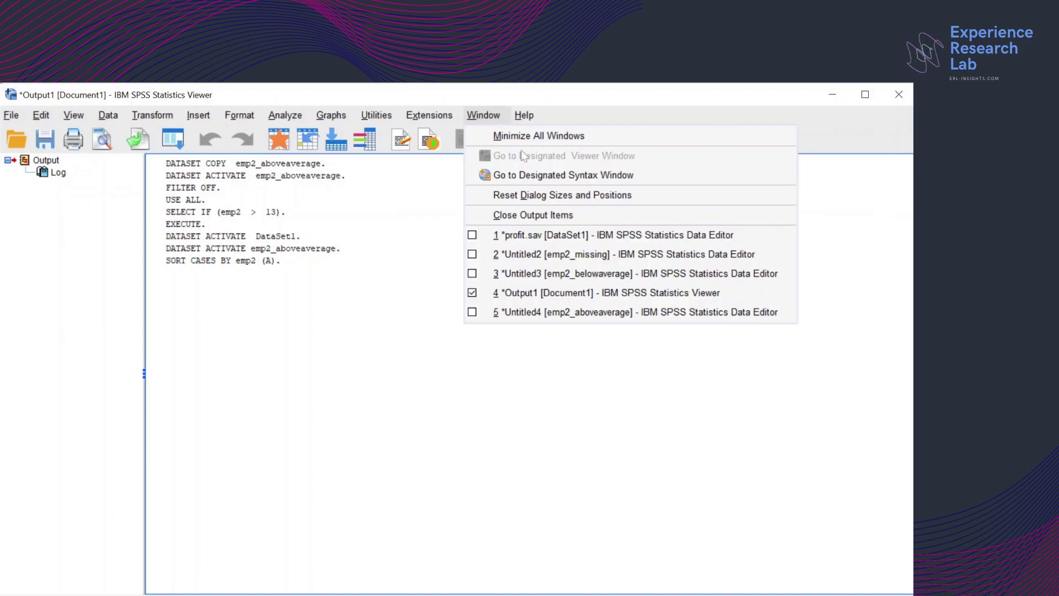
left_click(561, 237)
left_click(58, 181)
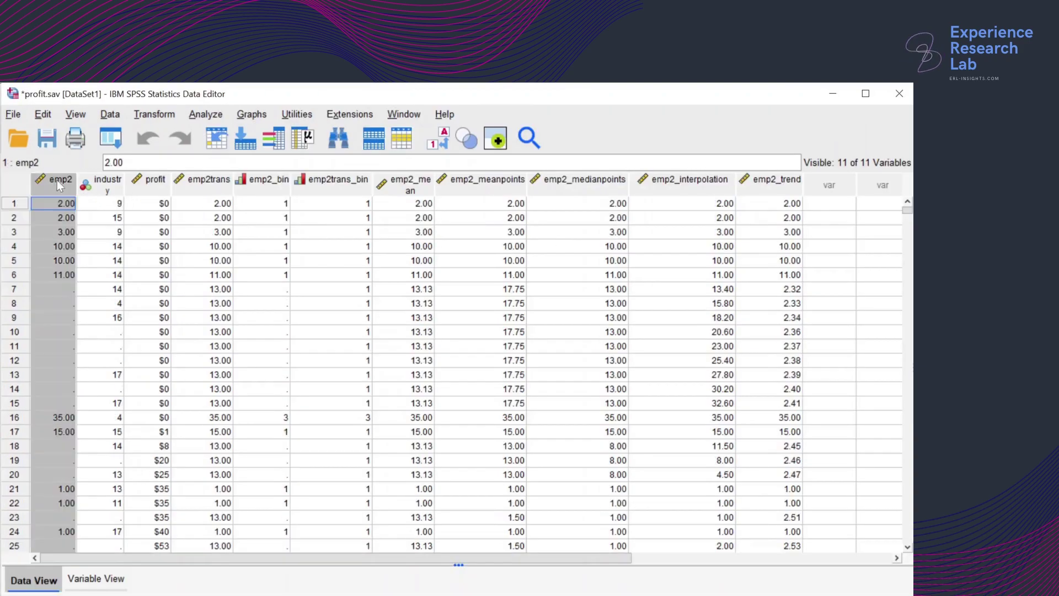
right_click(58, 180)
left_click(91, 405)
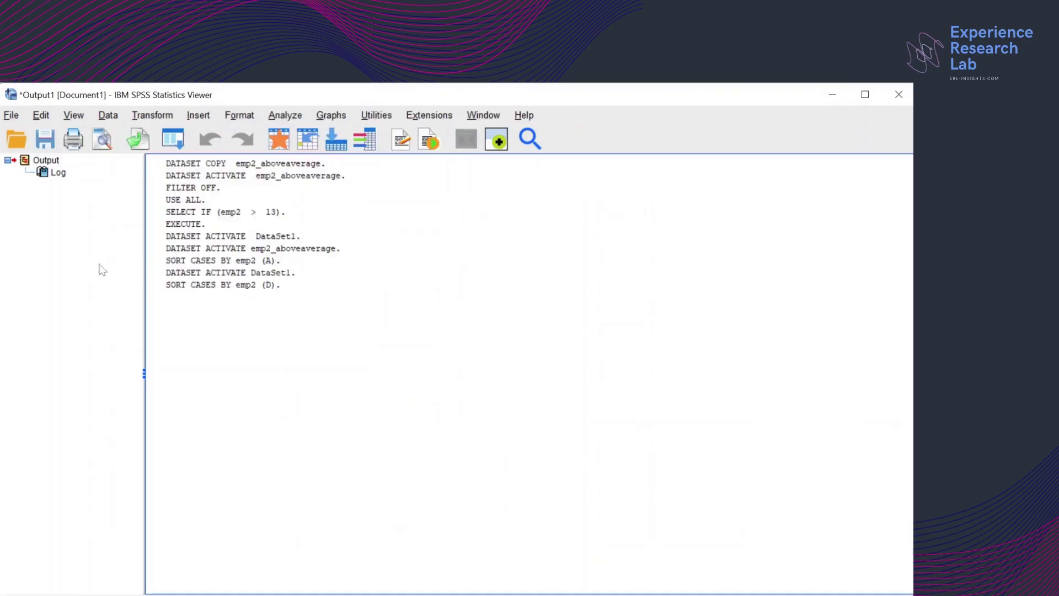
left_click(484, 117)
left_click(518, 236)
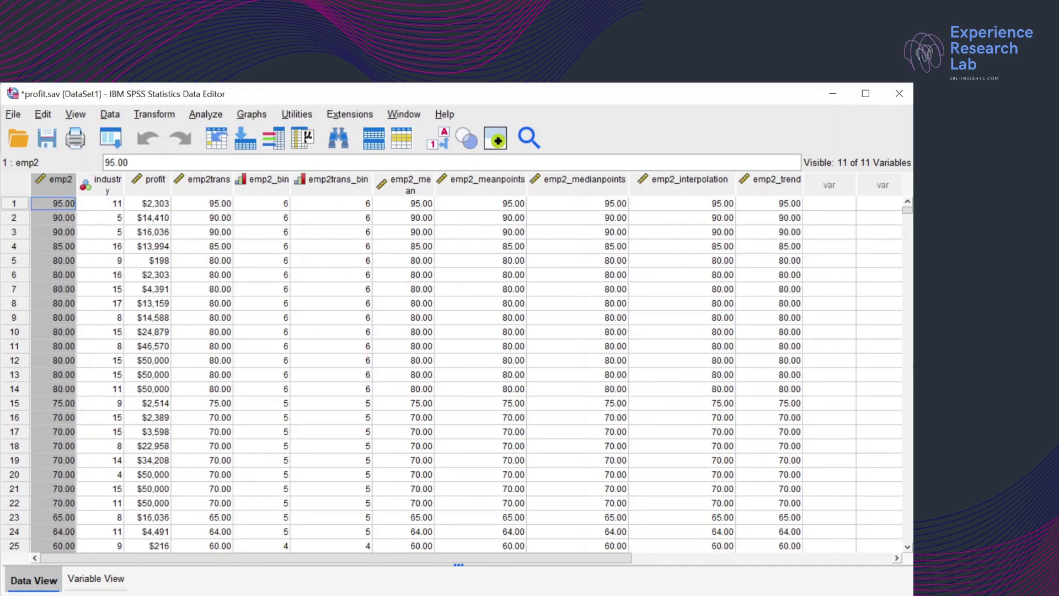
Clear the Calculator and read emp2_missing's case count of 927 from its last row
key("alt+Tab")
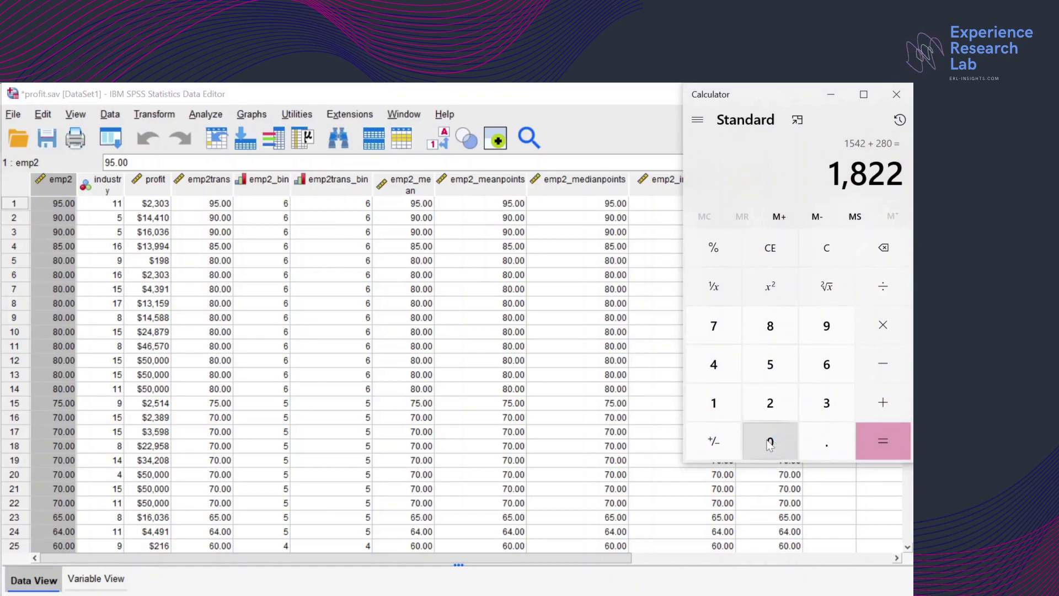
left_click(822, 253)
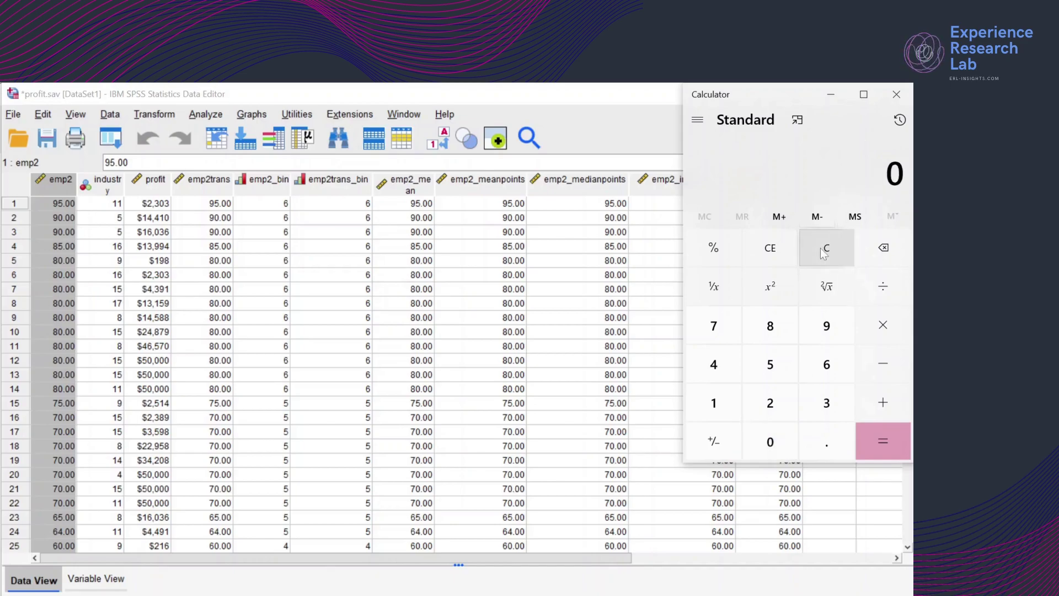
left_click(402, 114)
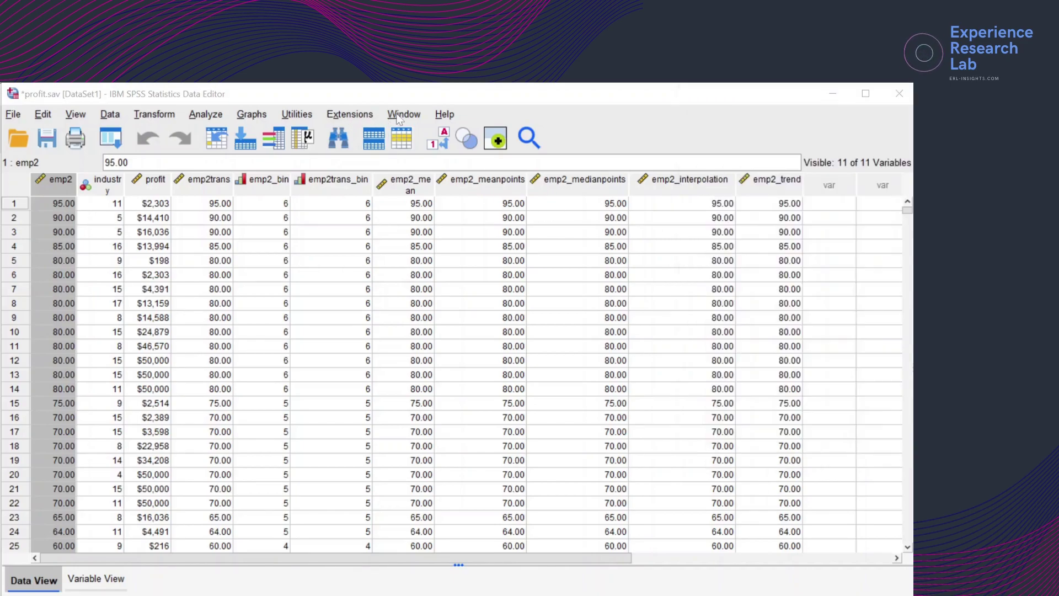
left_click(425, 252)
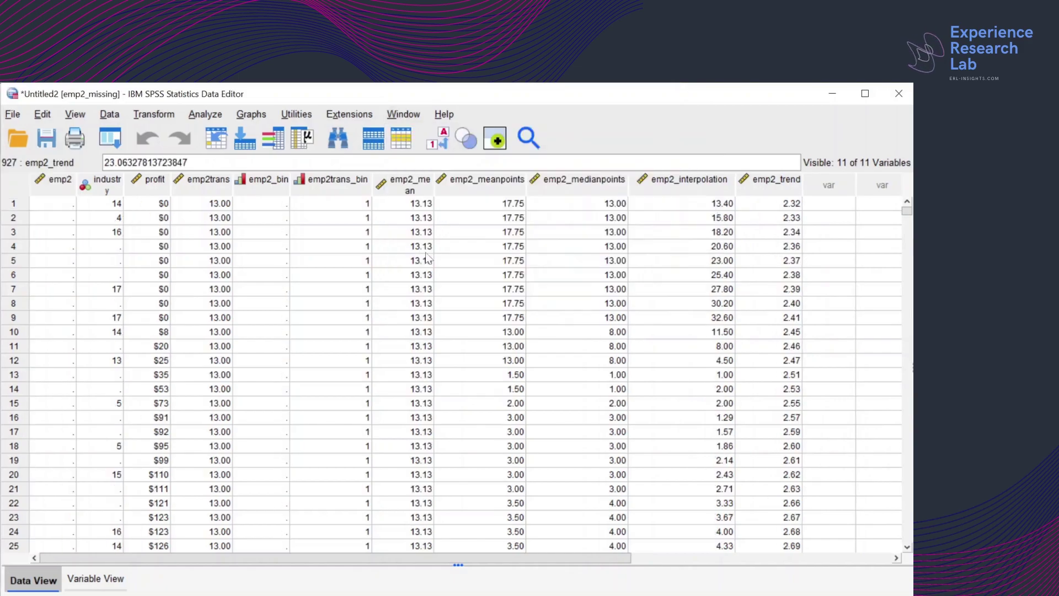
left_click(427, 347)
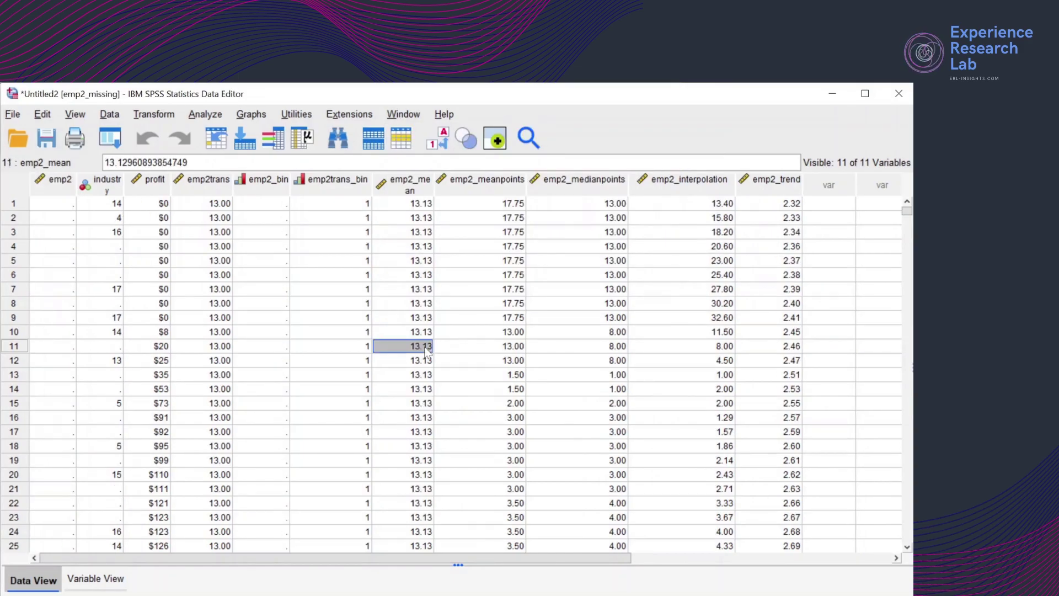
key("ctrl+End")
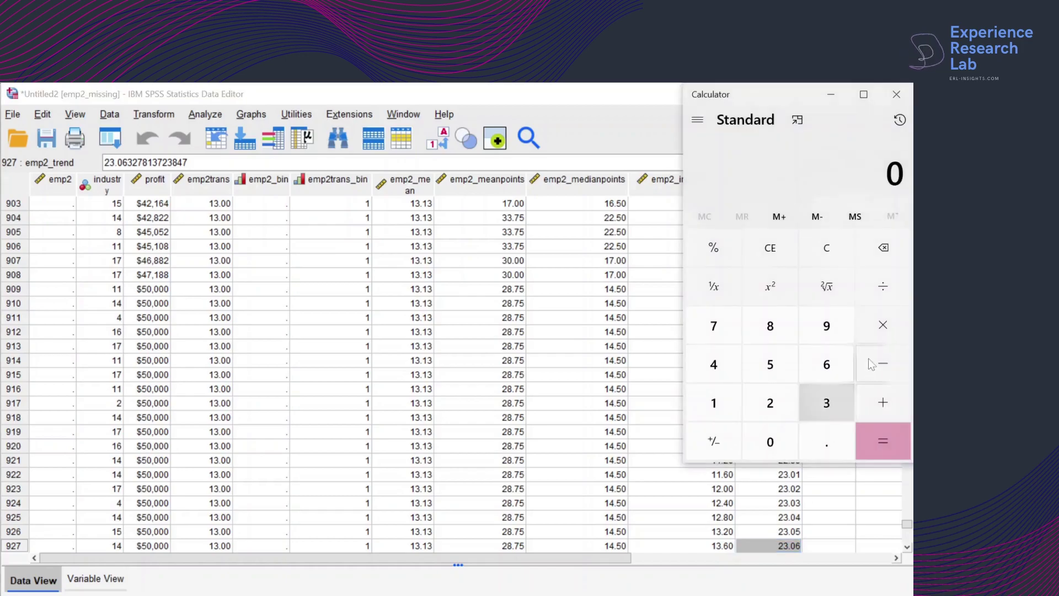
Enter 927 + in the Calculator
left_click(826, 331)
left_click(772, 406)
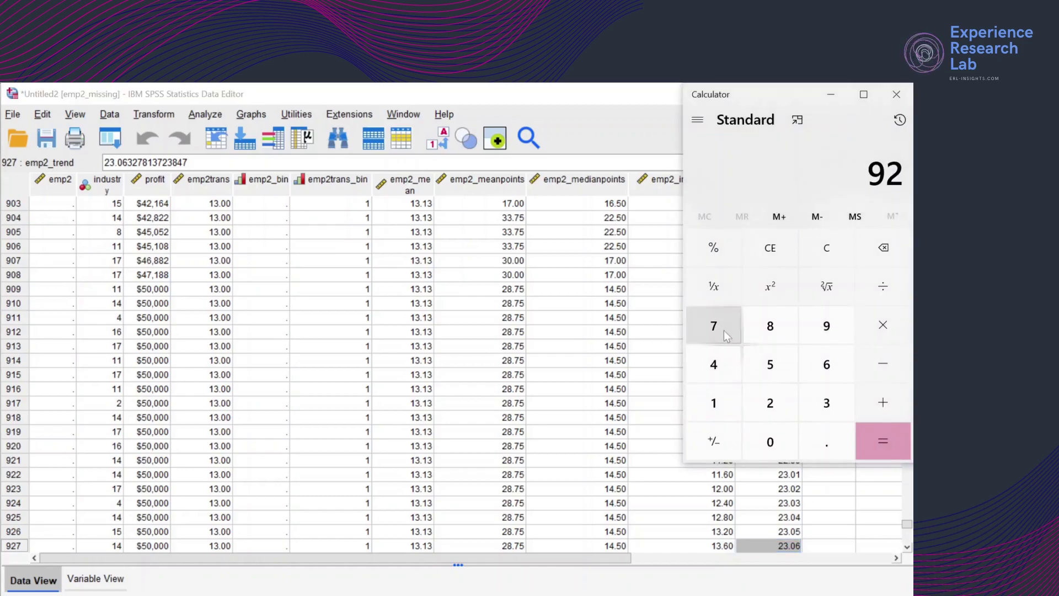
left_click(719, 330)
left_click(881, 407)
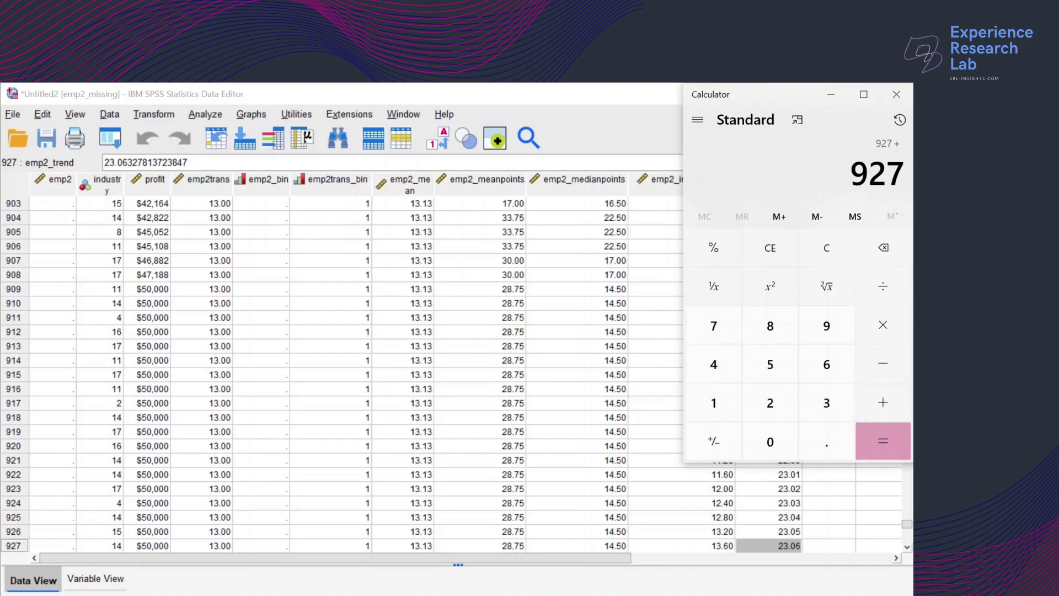
Read emp2_belowaverage's 615 cases and add 615 to the running sum
left_click(413, 115)
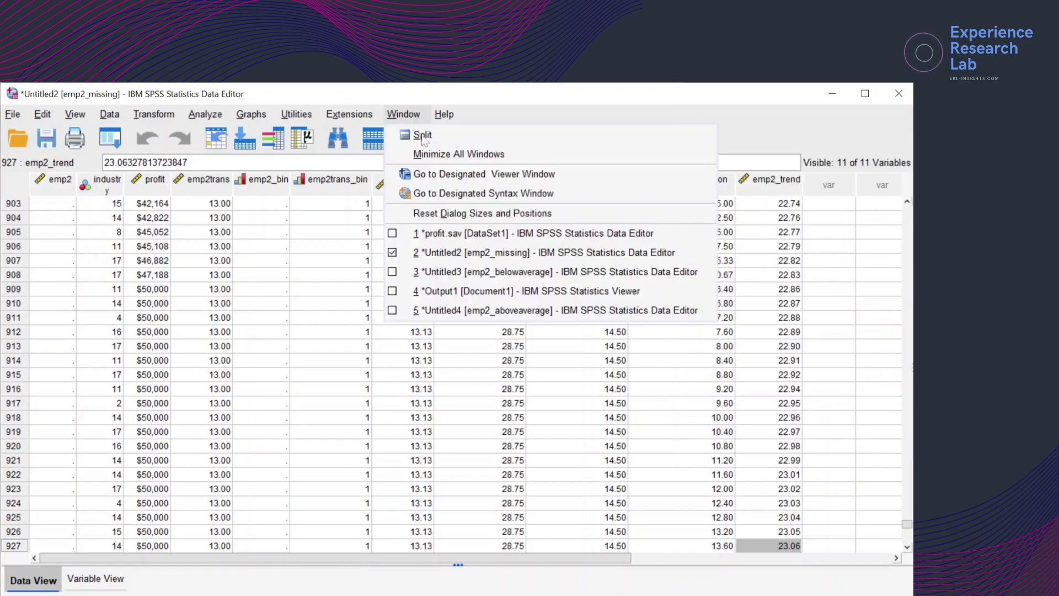
left_click(434, 273)
left_click(339, 375)
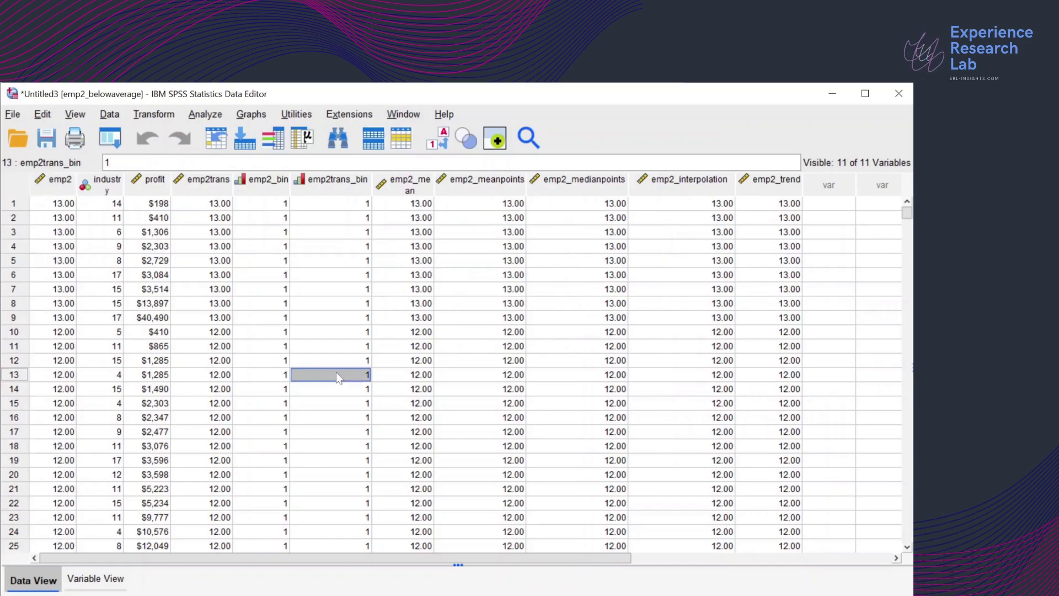
key("ctrl+End")
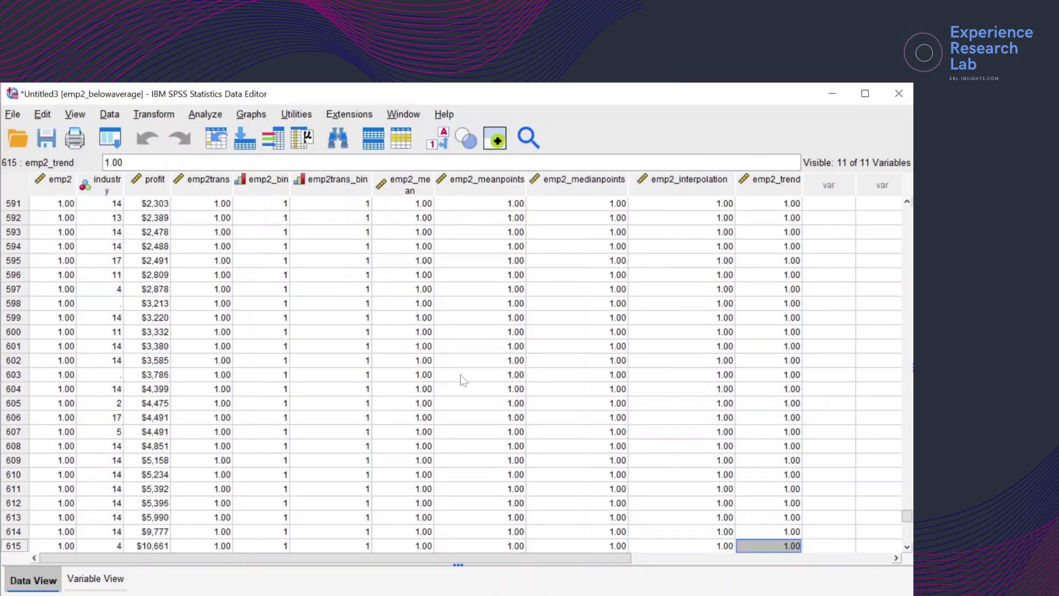
key("alt+Tab")
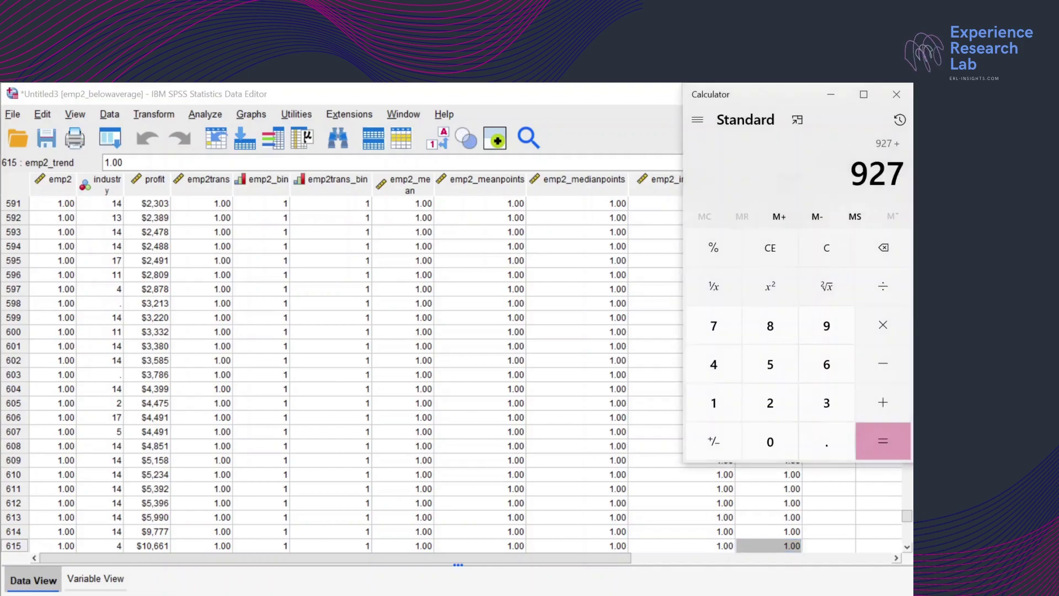
left_click(826, 364)
left_click(711, 400)
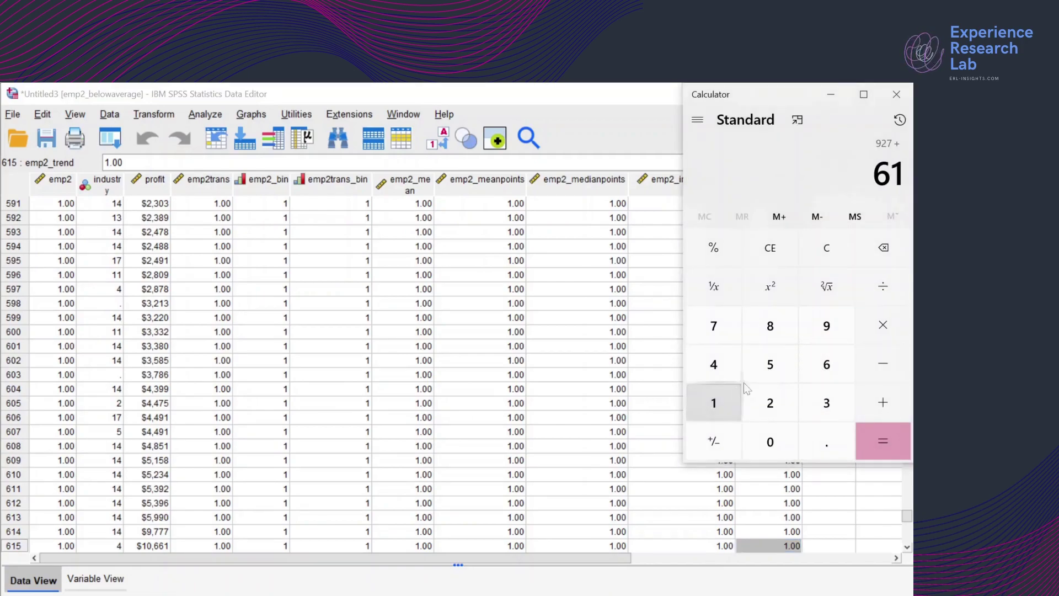
left_click(770, 364)
left_click(868, 394)
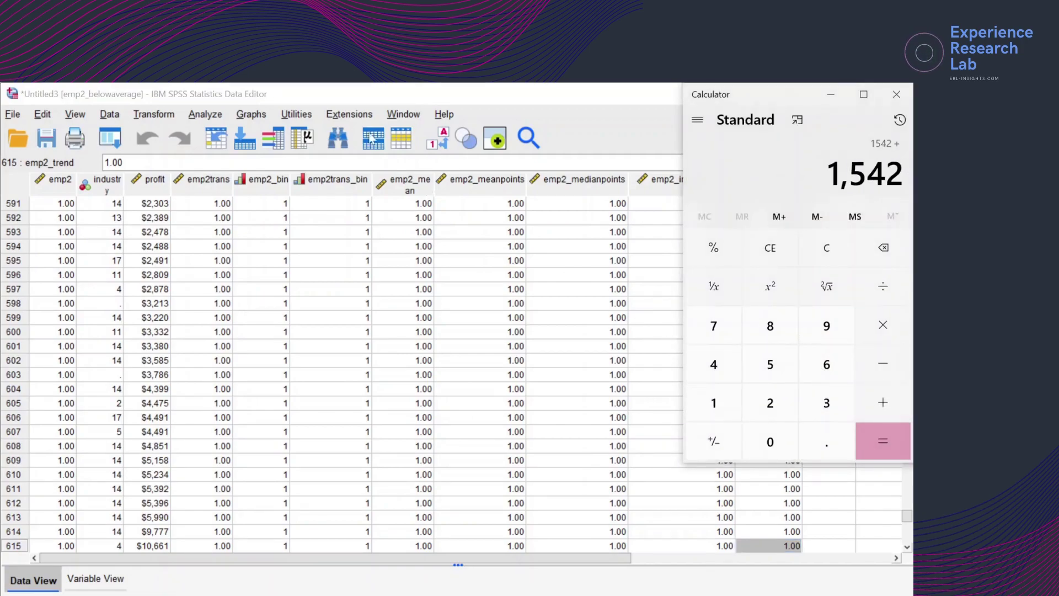
Read emp2_aboveaverage's 280 cases and add 280, totalling 1,822
left_click(418, 116)
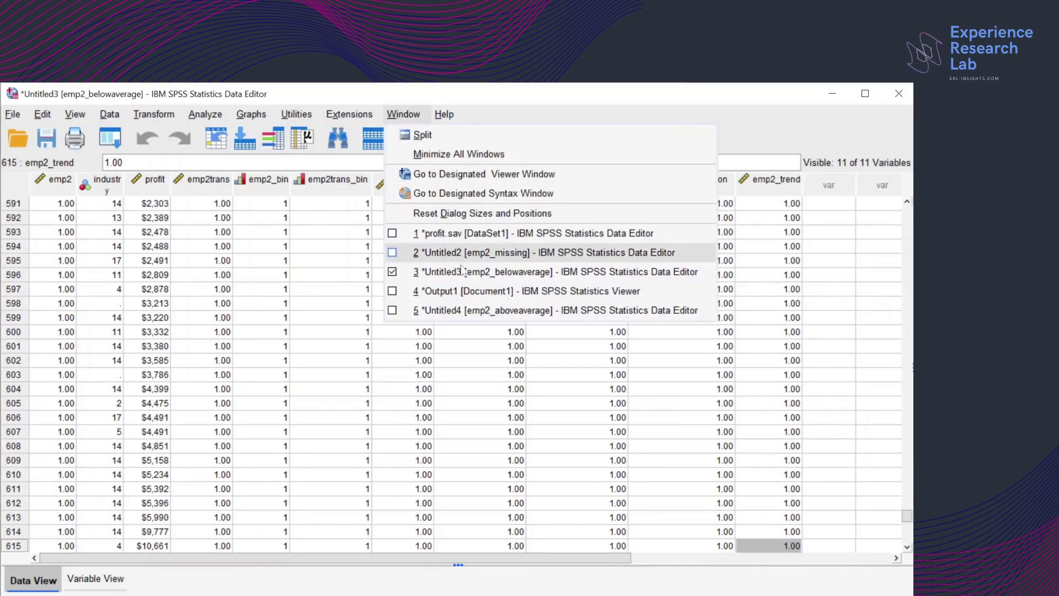
left_click(462, 310)
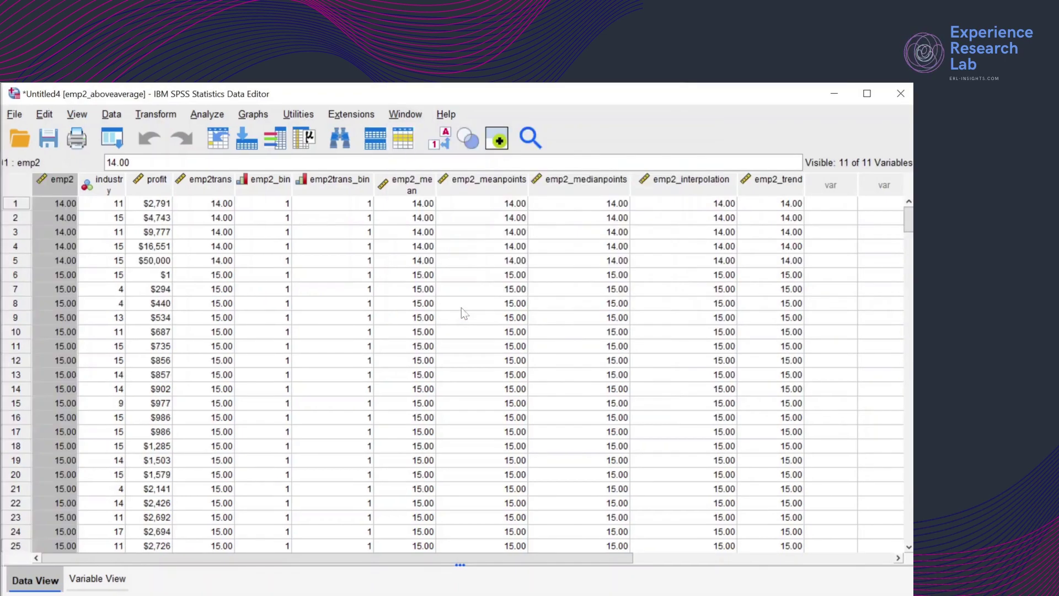
left_click(364, 346)
key("ctrl+End")
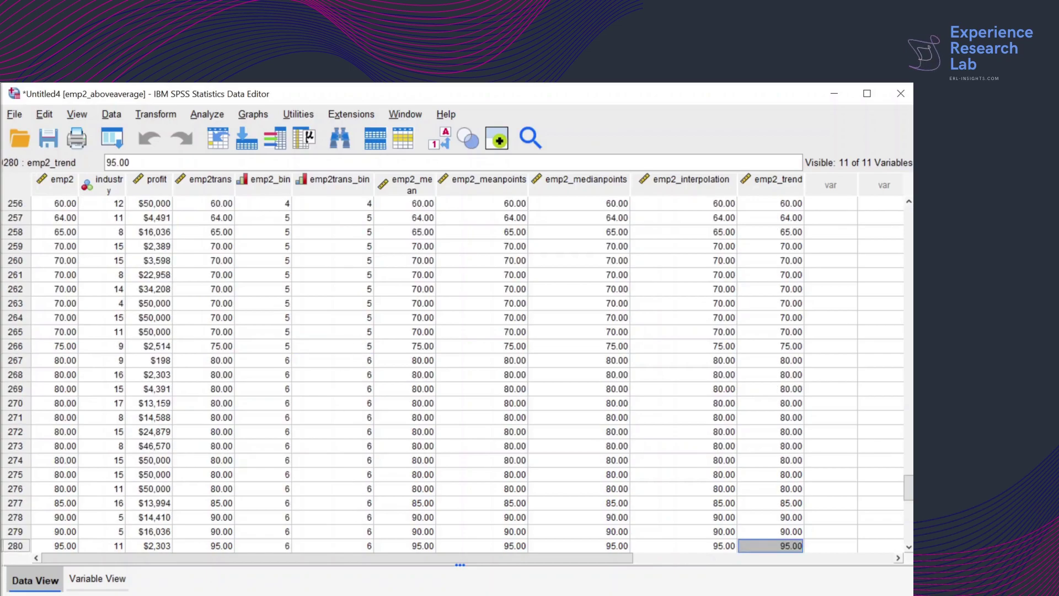
key("alt+Tab")
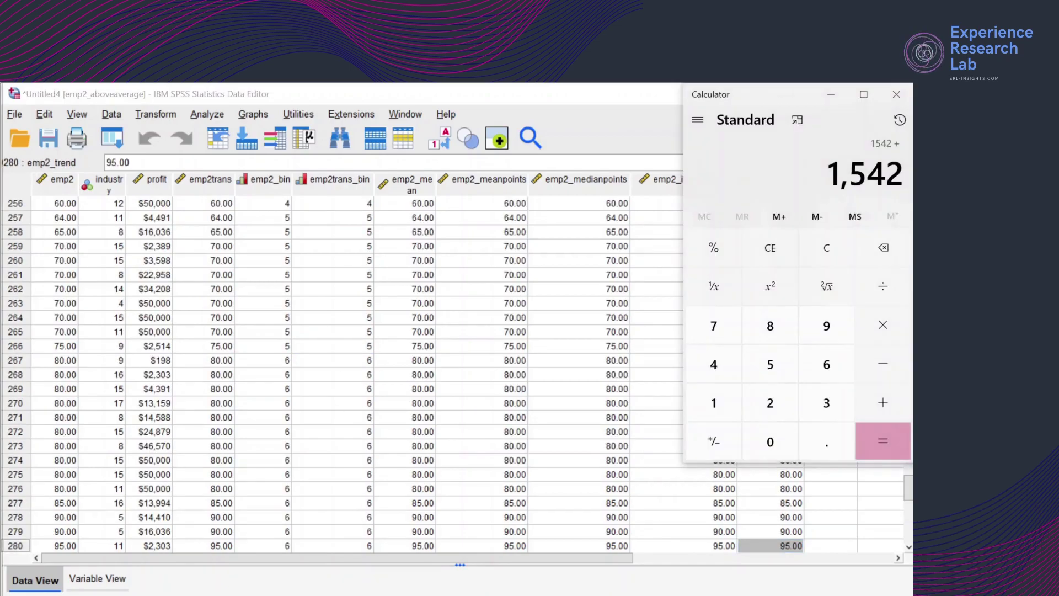
left_click(774, 394)
left_click(770, 326)
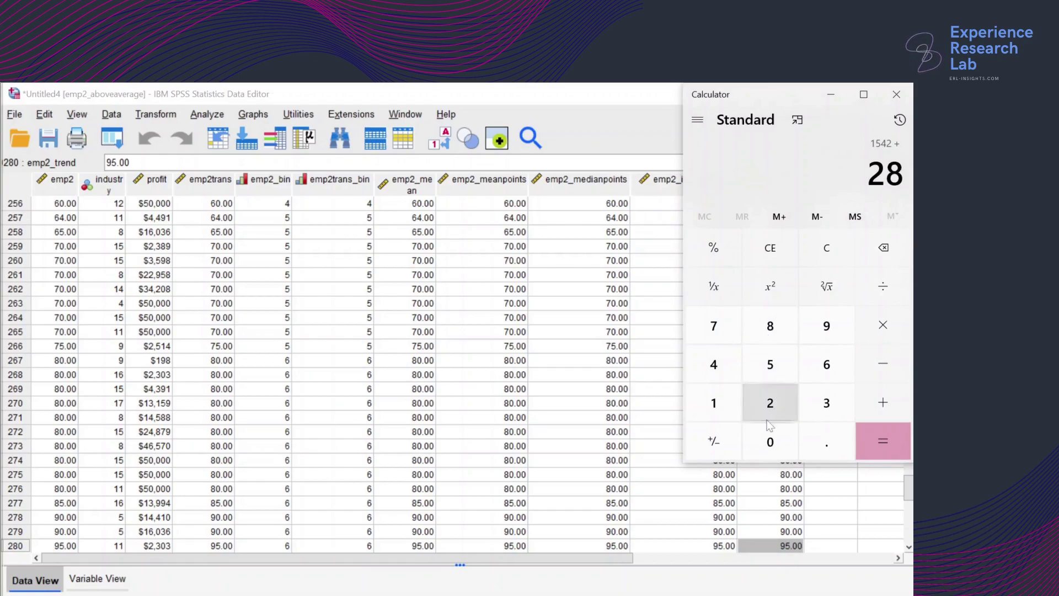
left_click(765, 431)
left_click(881, 444)
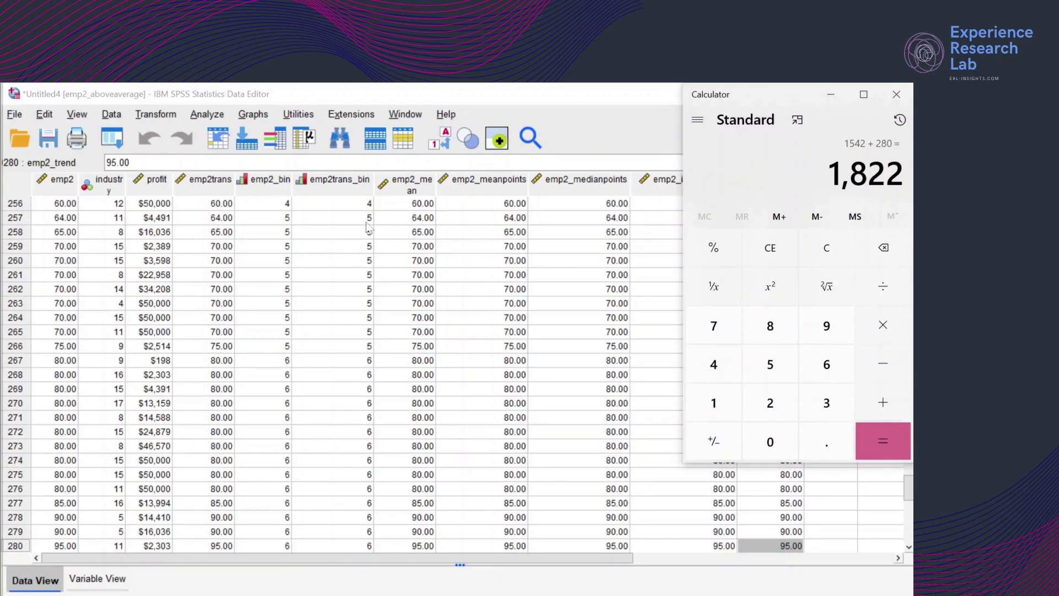
Switch to the profit.sav dataset and jump to its last case, row 1822, to confirm the total
left_click(395, 114)
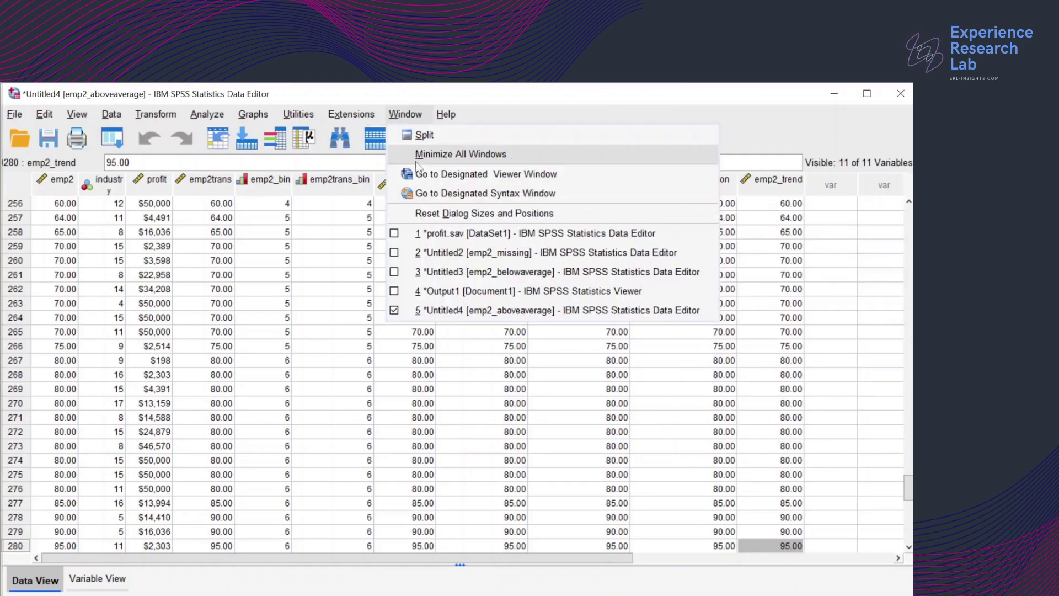
left_click(442, 238)
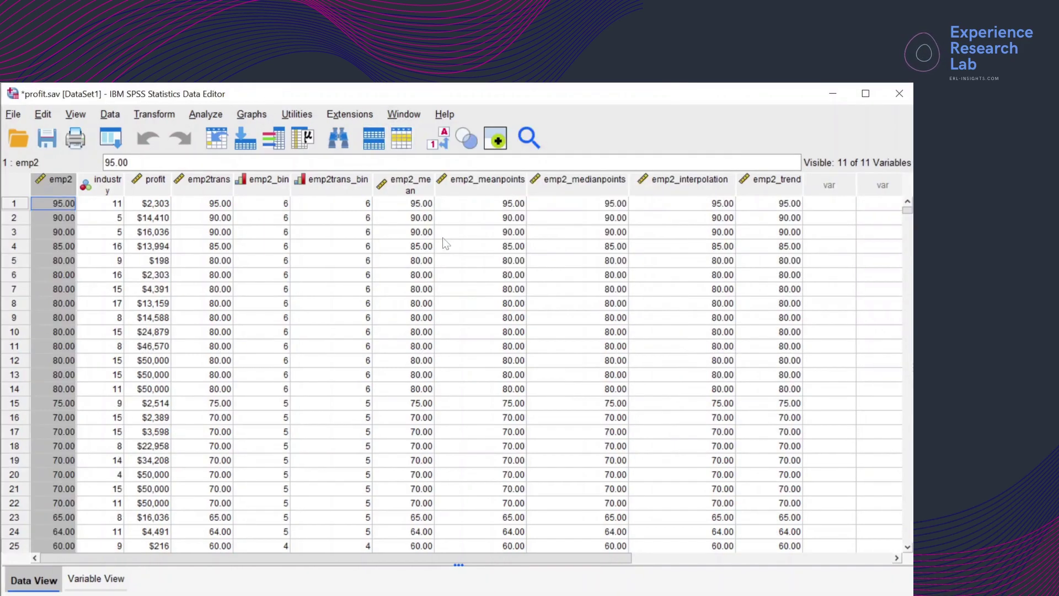
left_click(346, 346)
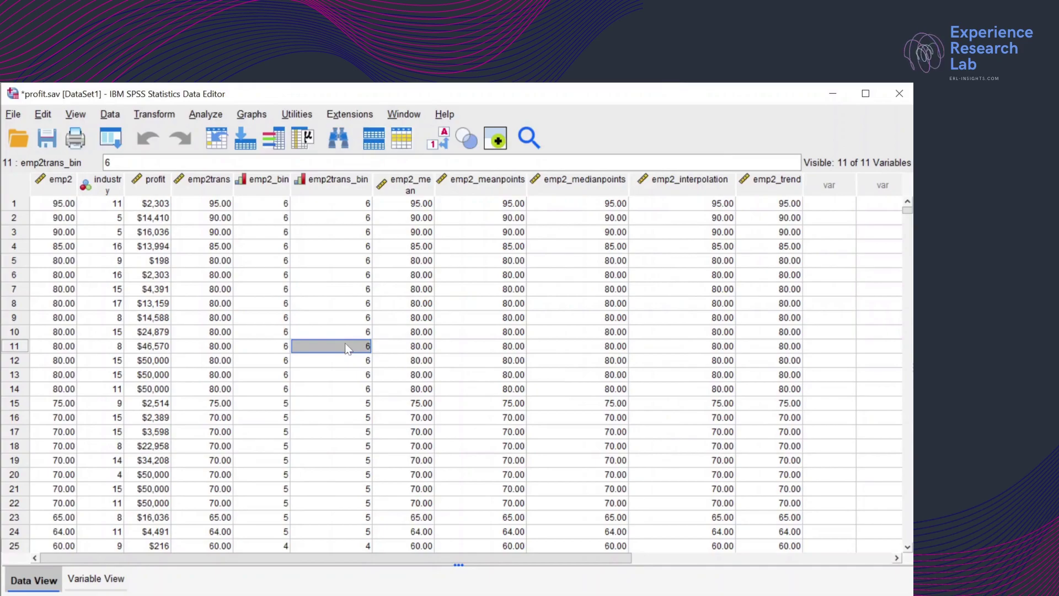
key("ctrl+End")
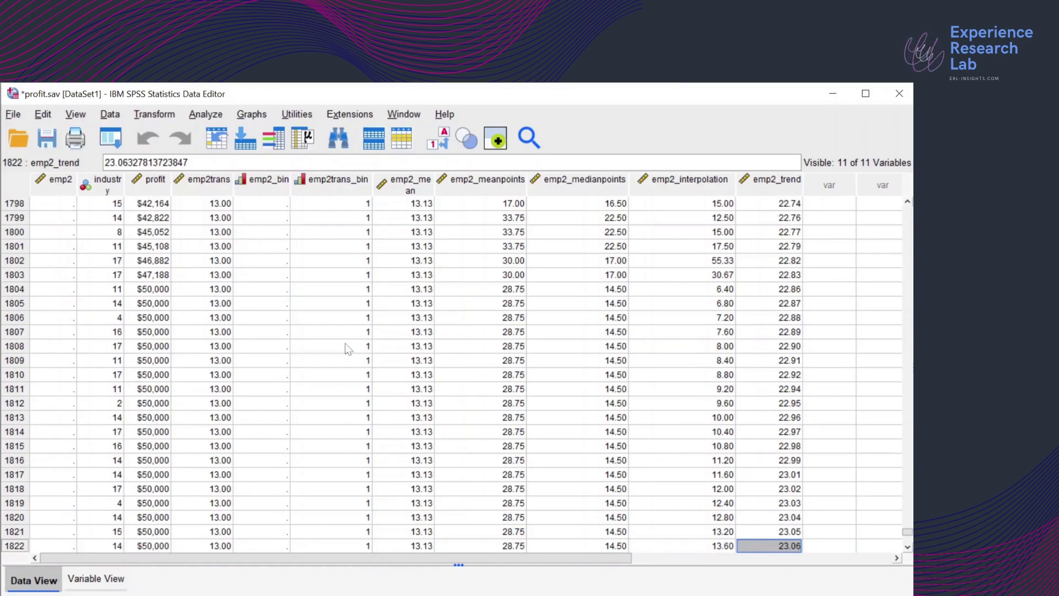